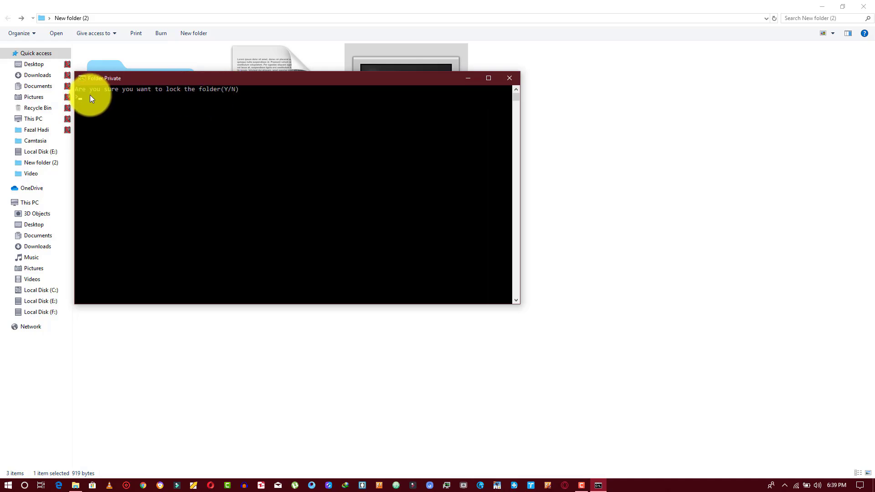
Confirm locking Private, then run Lock Folder and enter the password to unlock it again.
key("Return")
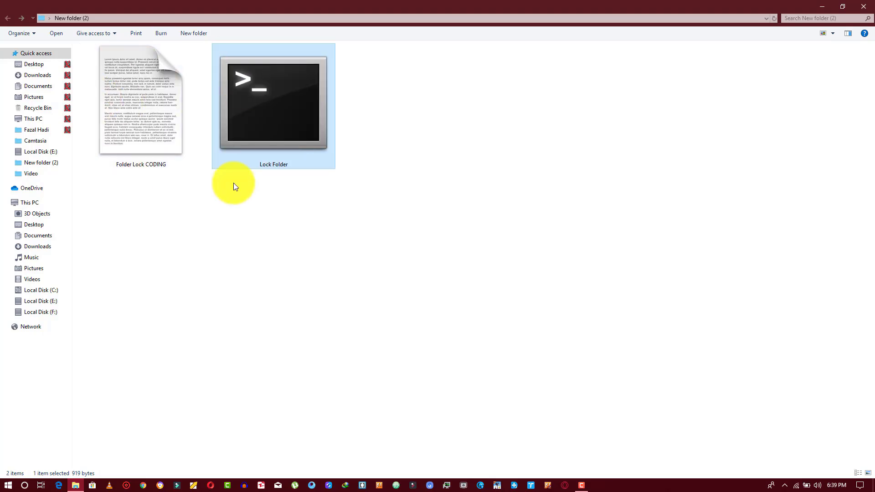
double_click(244, 157)
type("123456")
key("Return")
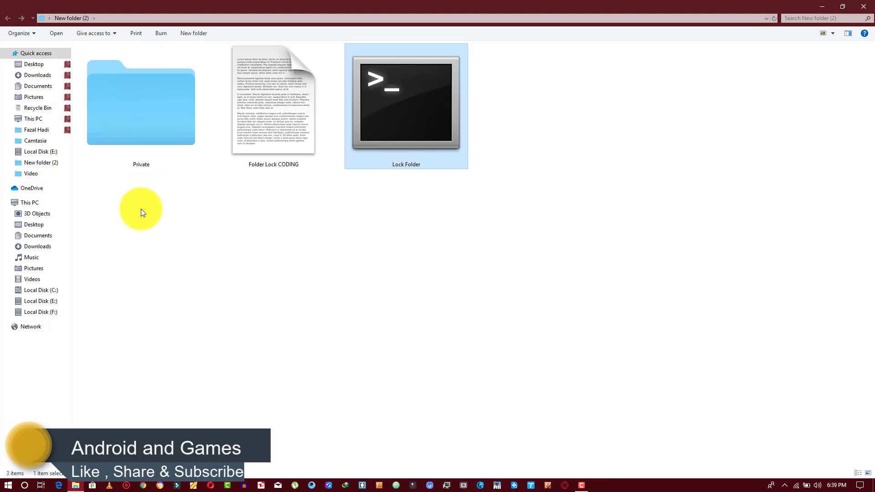
left_click_drag(149, 122, 196, 214)
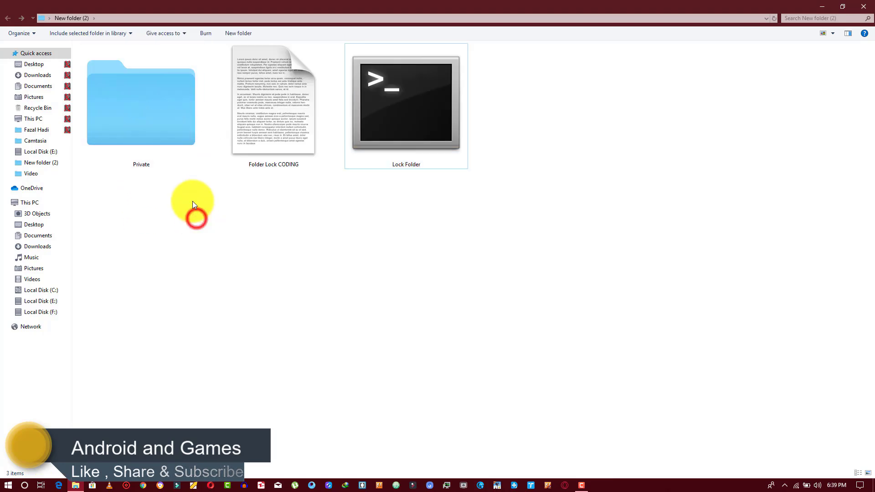
Copy all 32 videos from the Downloads Video folder.
right_click(42, 77)
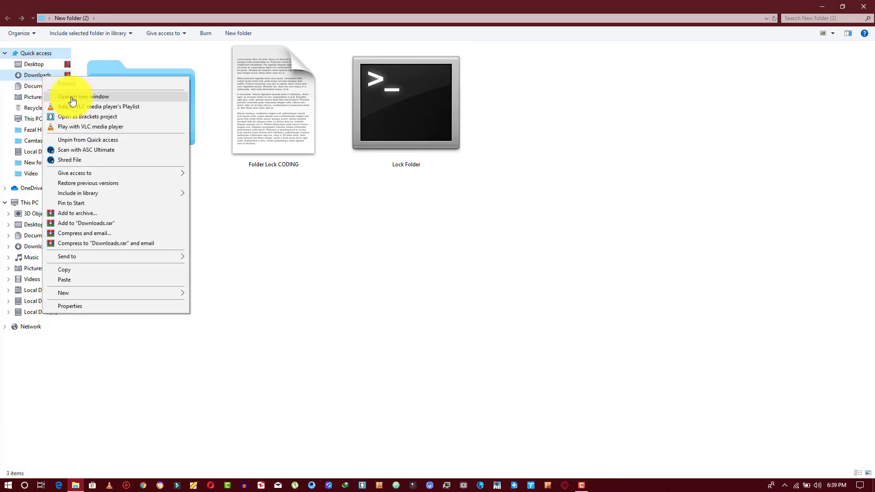
left_click(72, 96)
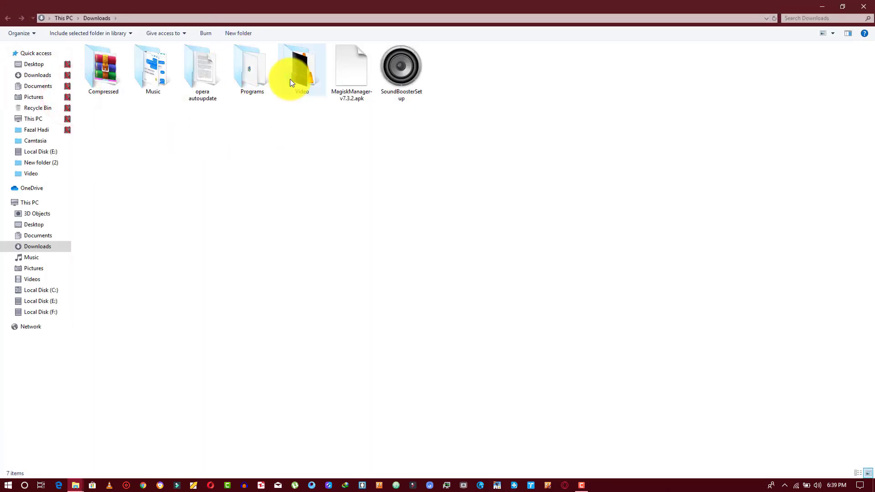
left_click(290, 79)
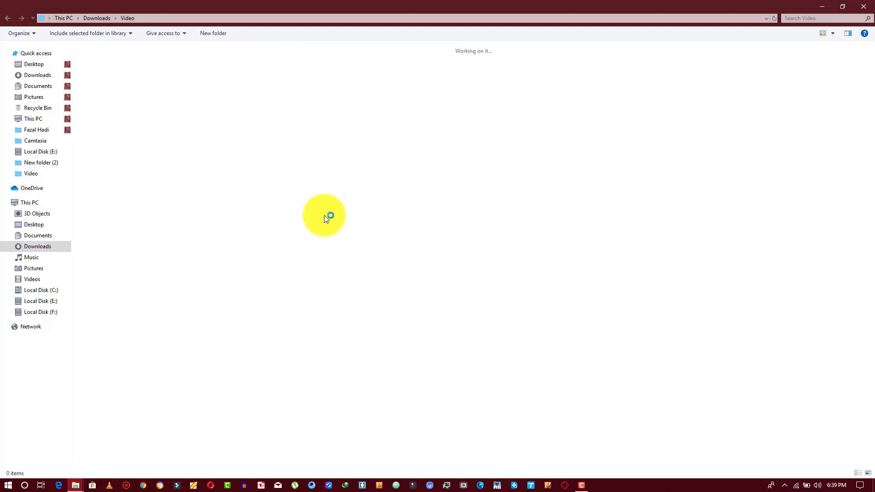
key("ctrl+a")
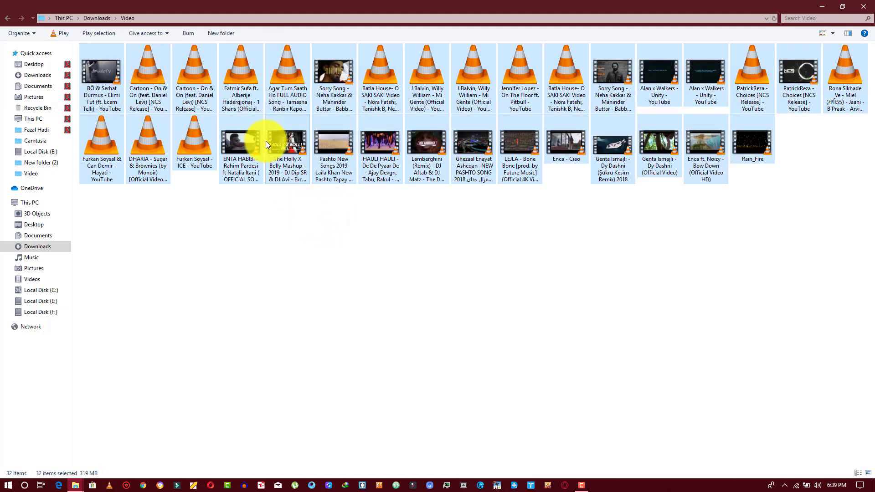
right_click(266, 140)
left_click(296, 304)
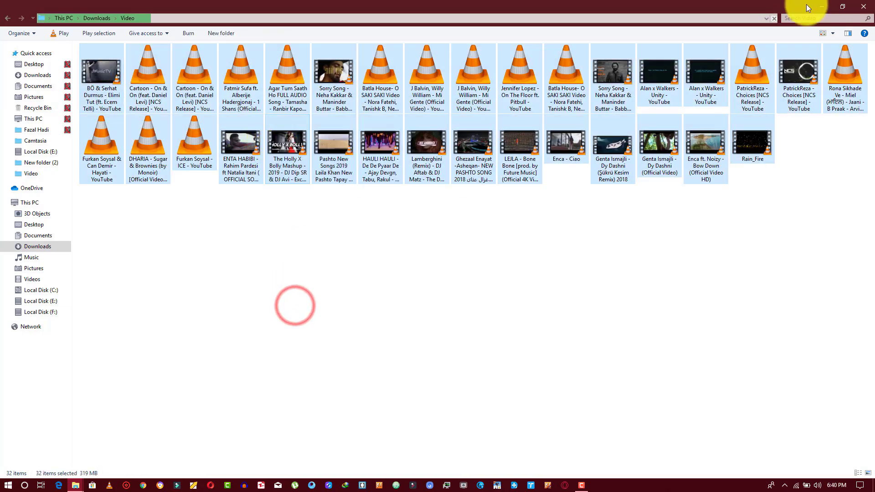
Paste the copied videos into the empty Private folder.
left_click(863, 6)
double_click(151, 139)
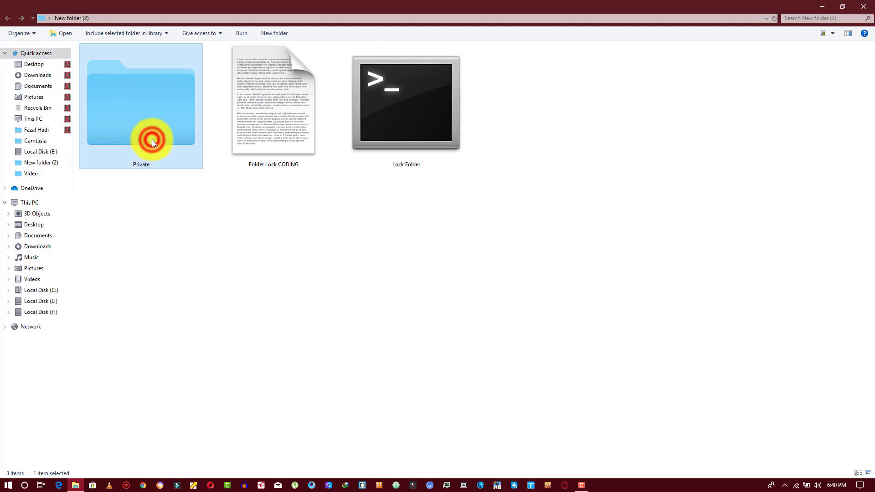
right_click(195, 155)
left_click(224, 219)
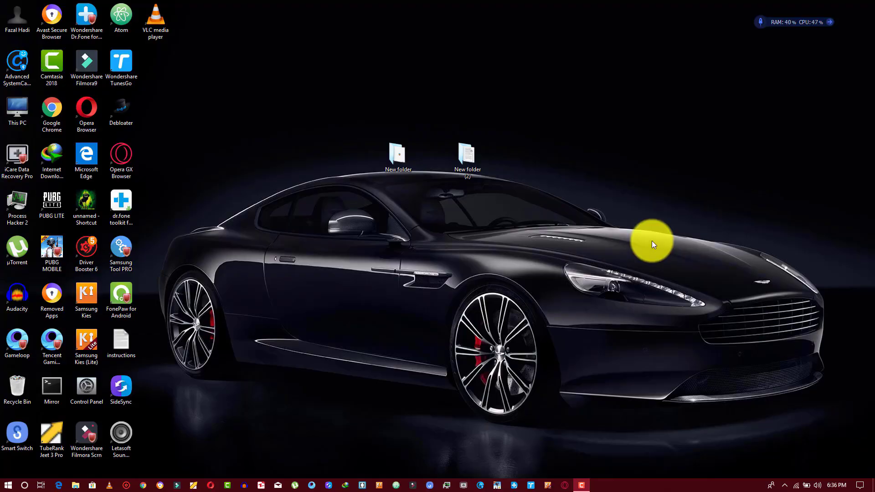
Open New folder (2) from the desktop and enlarge the Folder Lock CODING file icon.
double_click(481, 165)
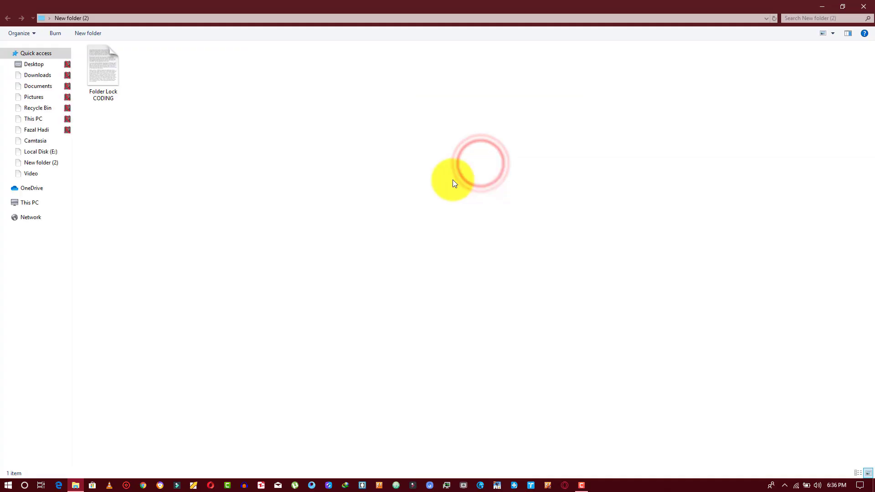
left_click_drag(106, 122, 114, 89)
scroll(114, 90, "up", 5, "ctrl")
left_click_drag(172, 187, 166, 141)
Open the Folder Lock CODING script in Notepad, review its text, then close it.
right_click(154, 109)
left_click(168, 116)
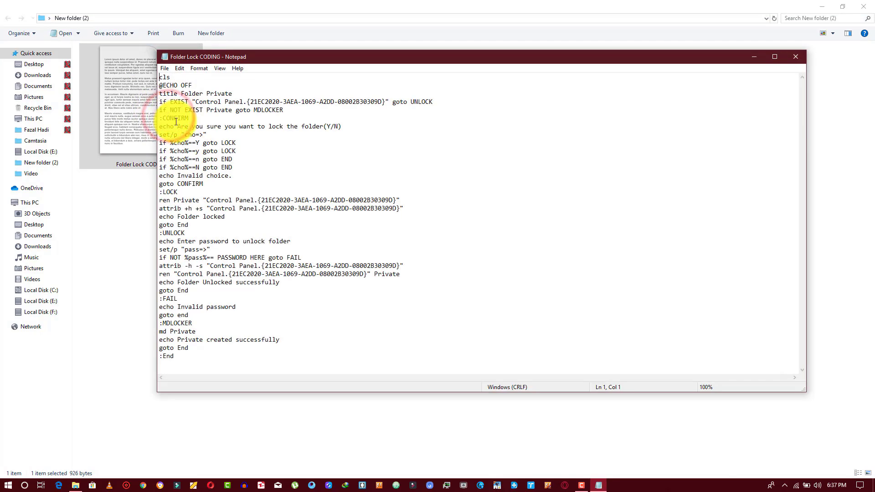
left_click_drag(275, 60, 332, 67)
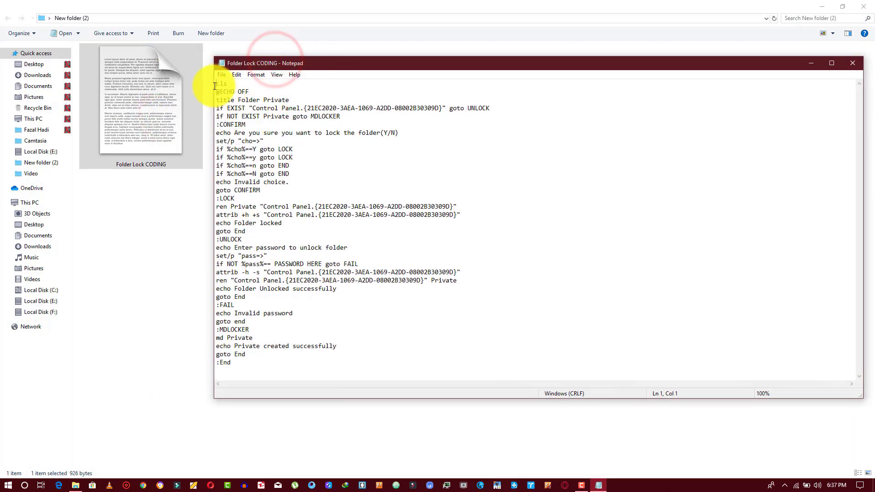
left_click_drag(217, 83, 264, 212)
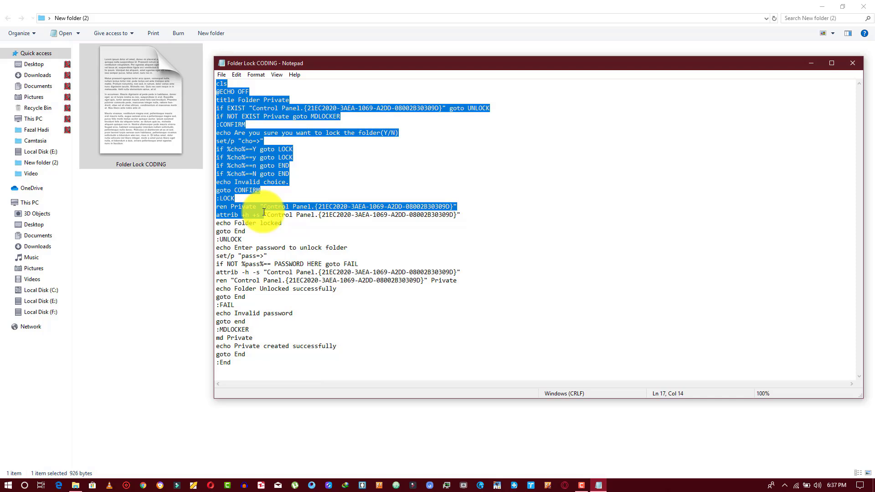
left_click_drag(263, 212, 342, 273)
left_click(353, 314)
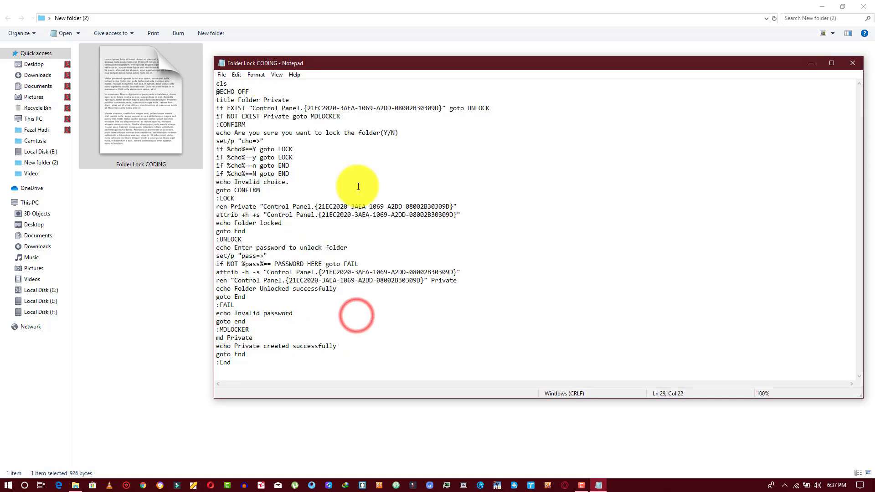
left_click(849, 61)
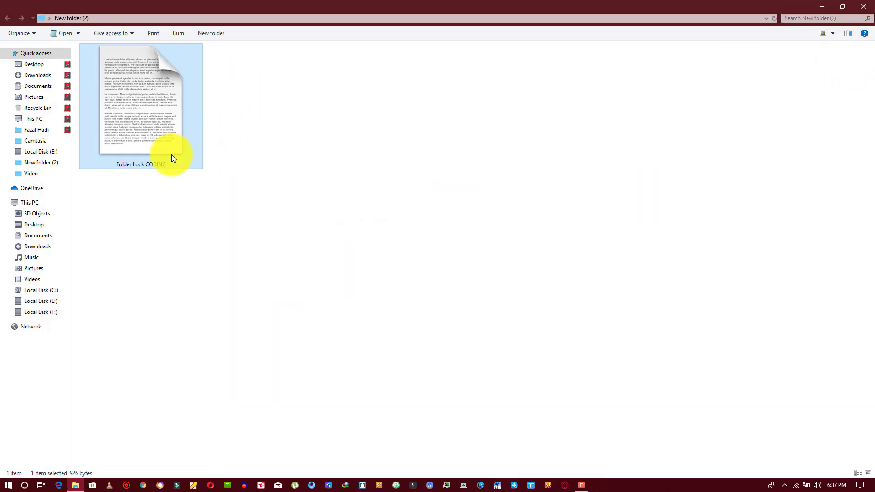
Reopen the script and delete the PASSWORD HERE placeholder on the unlock check line.
right_click(150, 127)
left_click(165, 131)
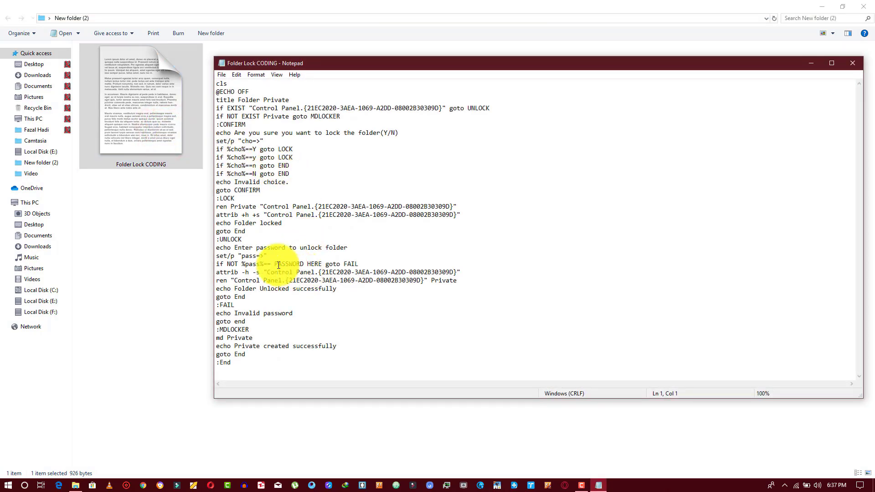
left_click_drag(275, 263, 322, 264)
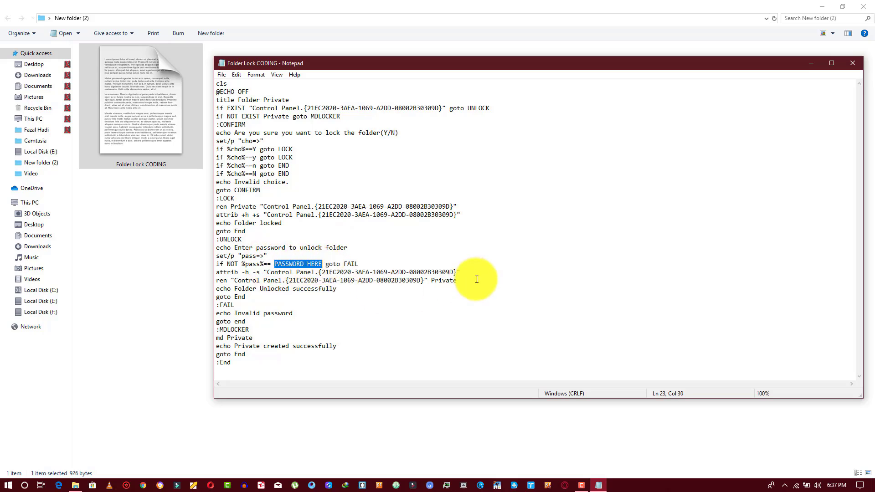
key("BackSpace")
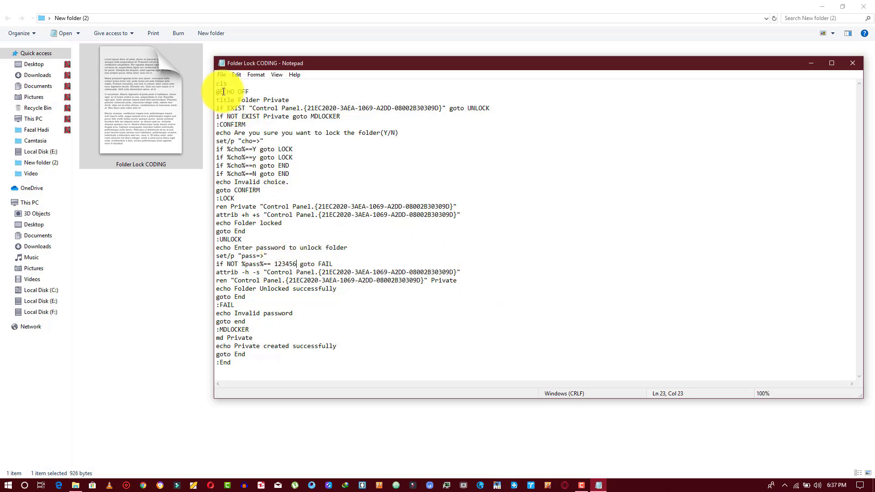
Start Save As for the script and set the file type to All Files.
left_click(225, 75)
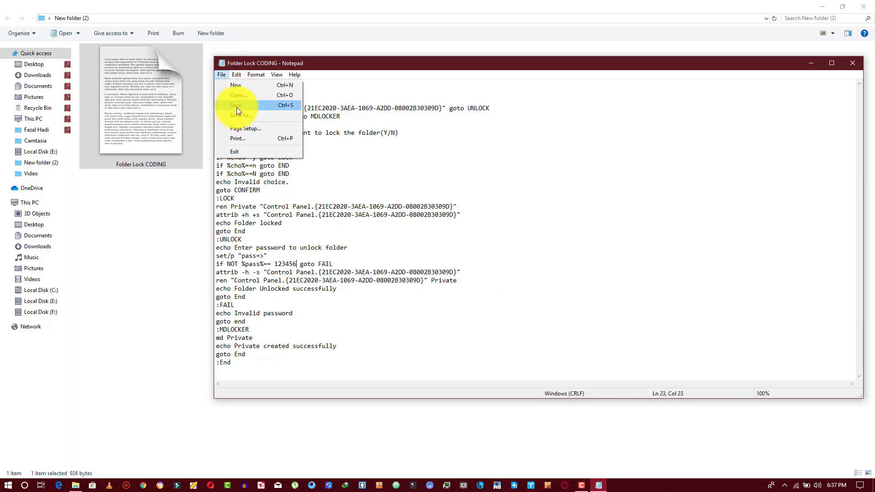
left_click(240, 119)
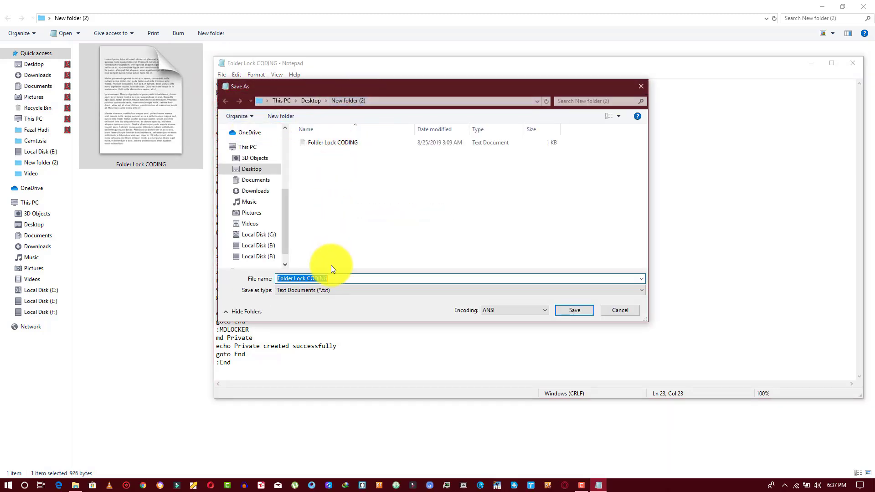
left_click(298, 291)
left_click(298, 291)
left_click(298, 291)
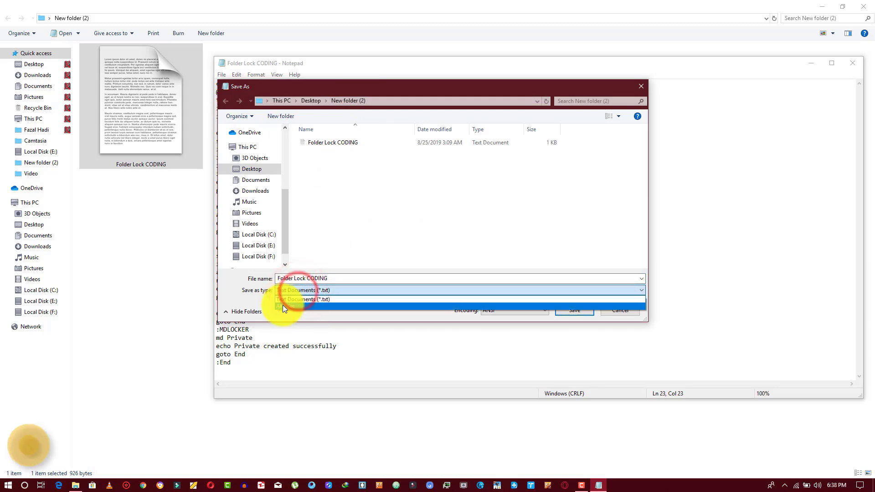
left_click(285, 304)
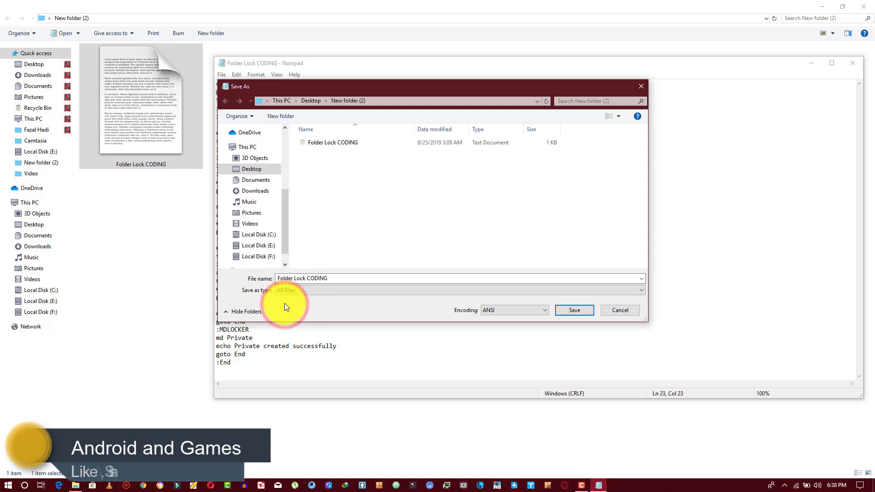
scroll(250, 236, "down", 1)
scroll(250, 244, "up", 1)
Choose New folder (2) on the Desktop as the save location.
left_click(251, 247)
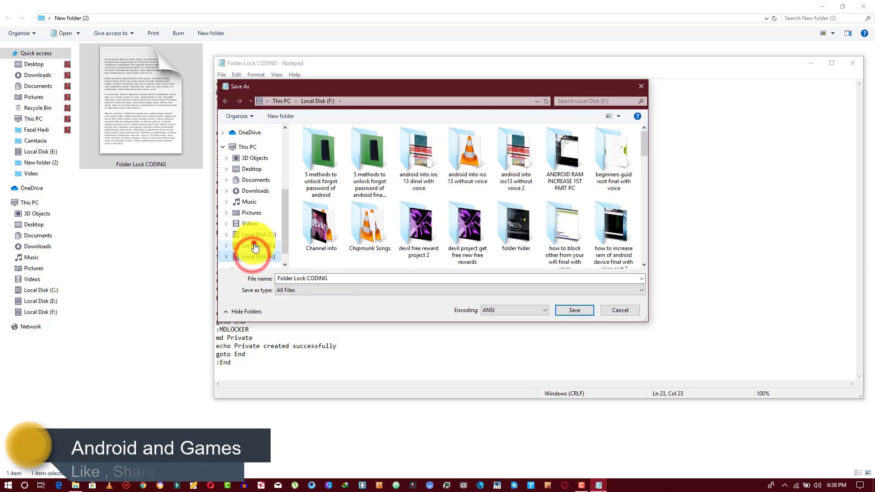
left_click(257, 236)
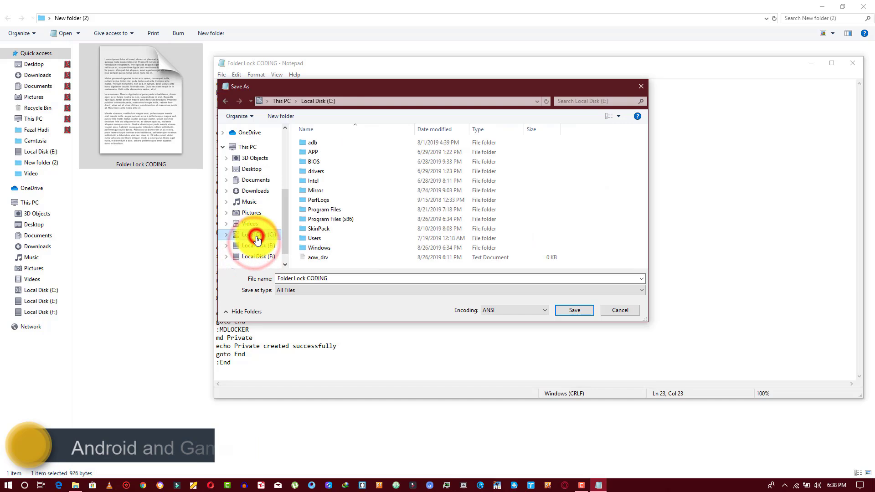
left_click(254, 169)
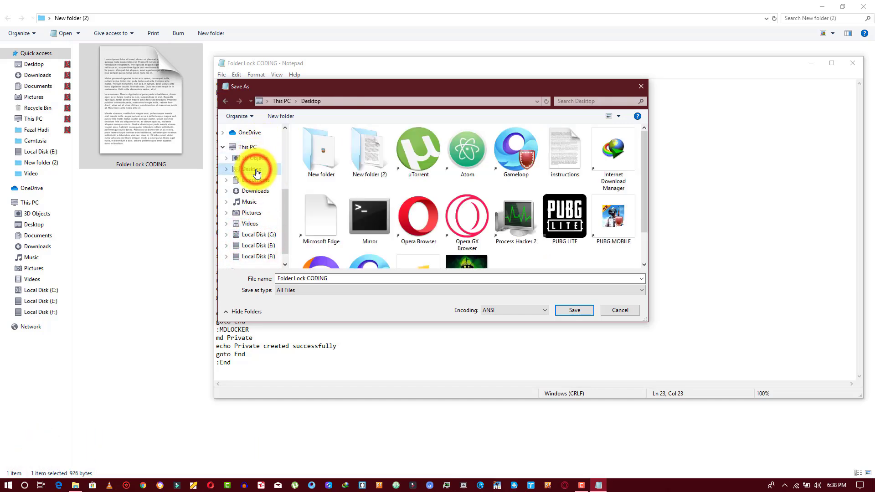
left_click(361, 156)
double_click(362, 157)
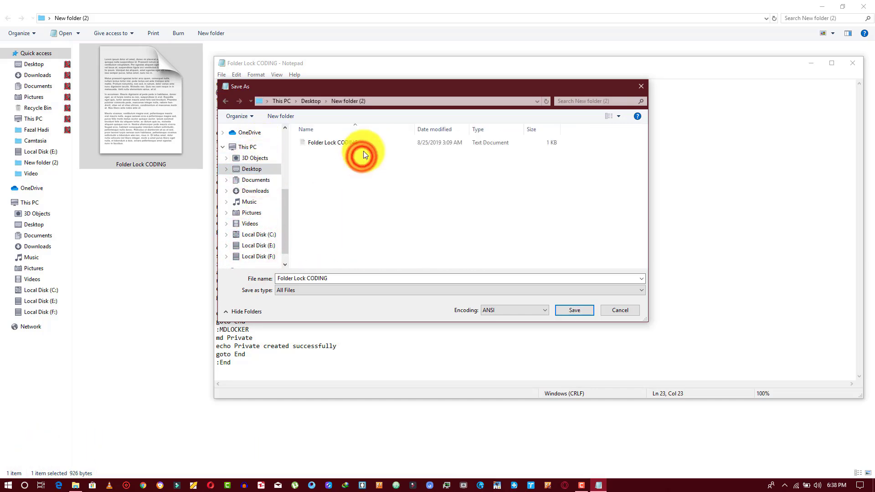
double_click(381, 87)
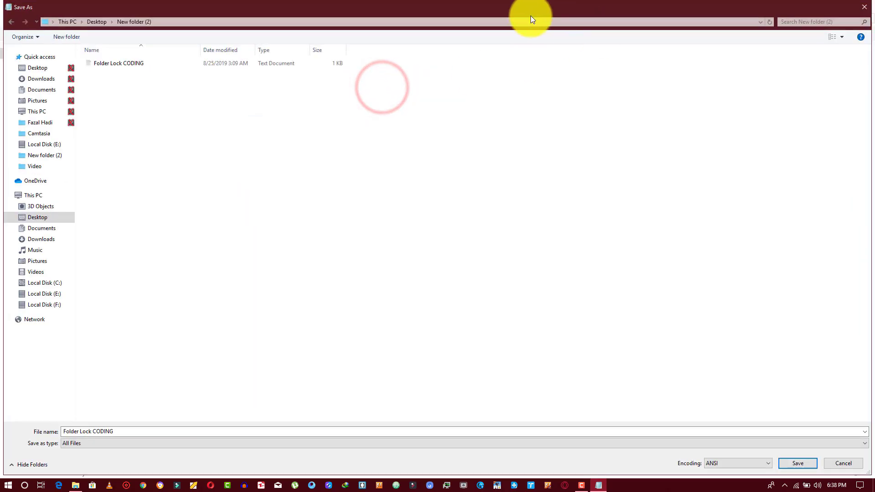
double_click(516, 7)
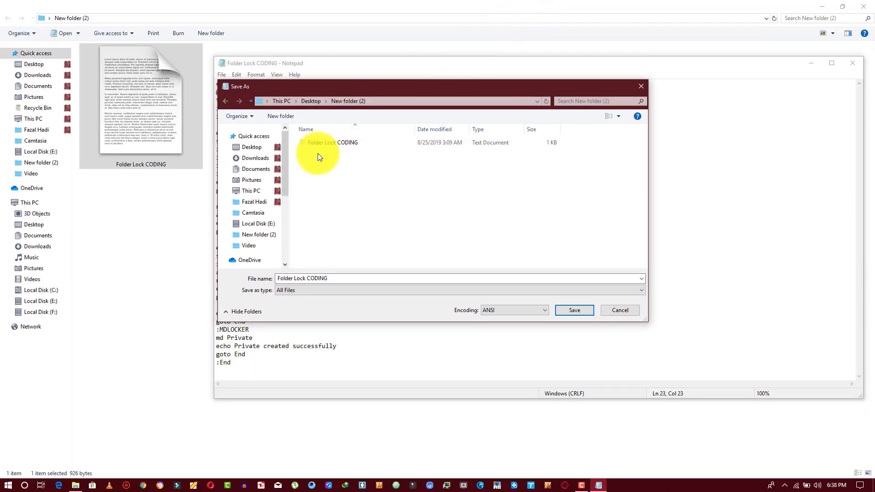
Name the file Lock Folder.bat with All Files type and save it.
left_click(315, 279)
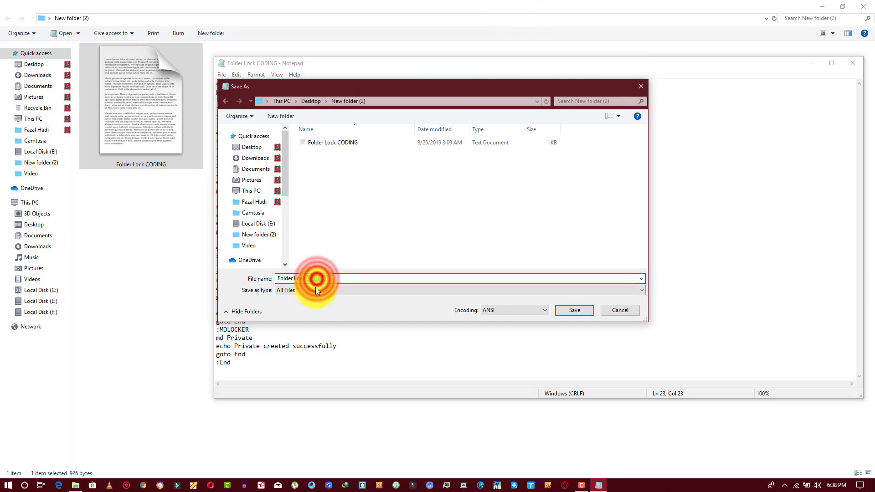
left_click(304, 291)
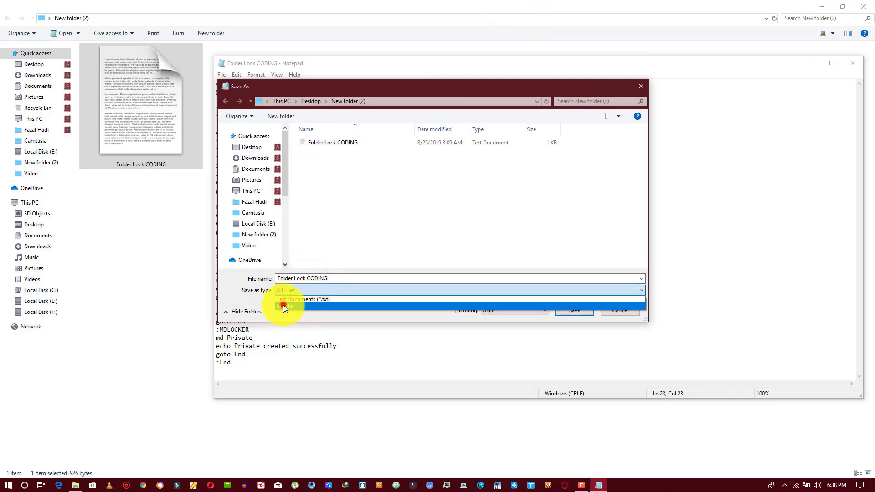
left_click(282, 305)
left_click(299, 279)
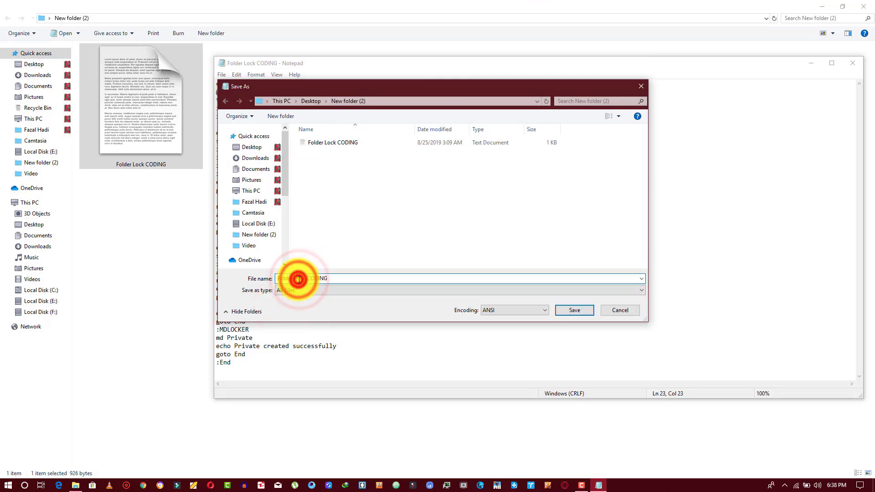
key("ctrl+a")
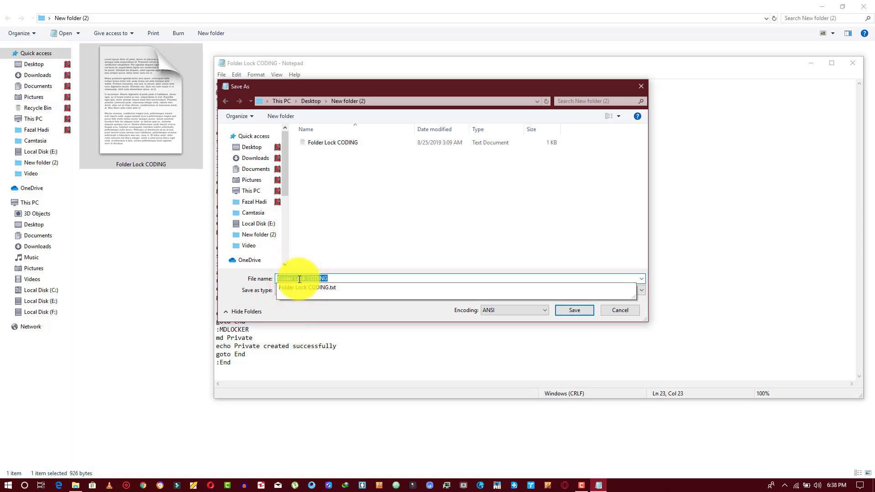
key("Caps_Lock")
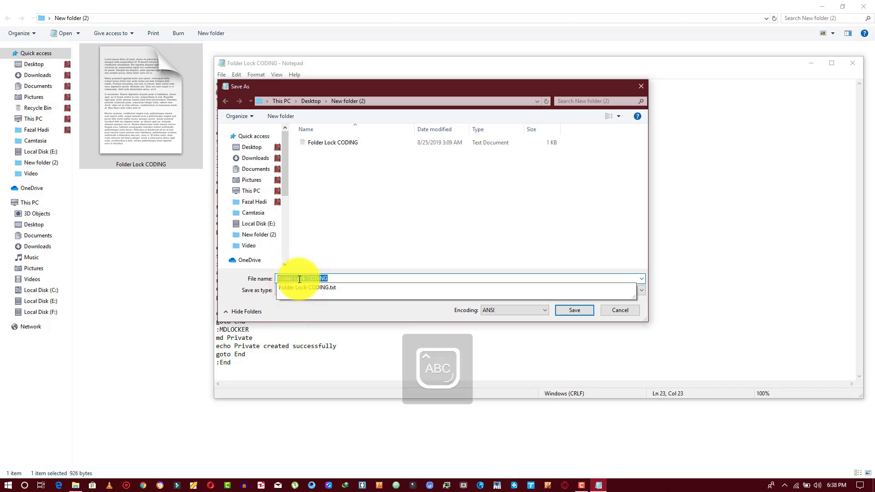
type("L")
key("Caps_Lock")
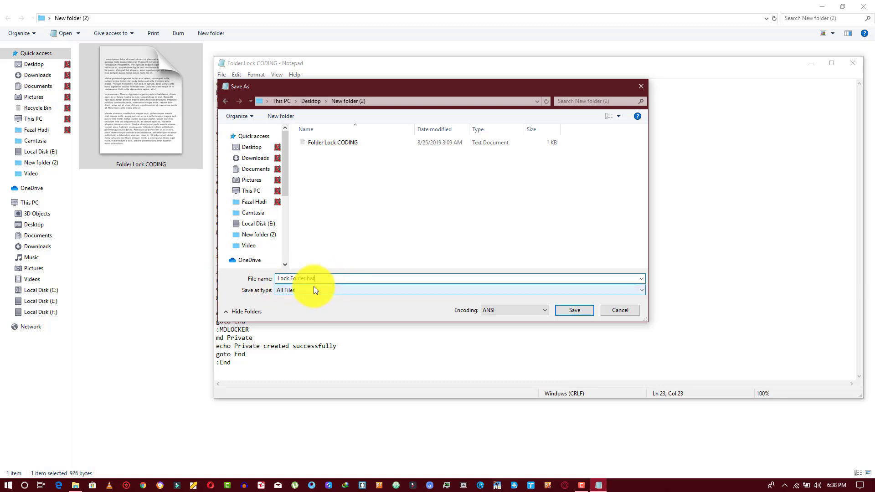
left_click(571, 309)
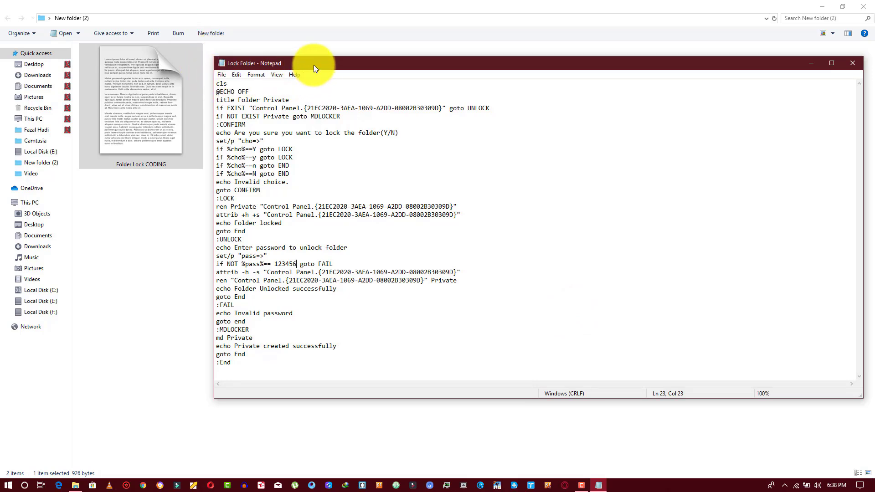
Close Notepad and run Lock Folder to create the Private folder.
left_click_drag(315, 64, 473, 86)
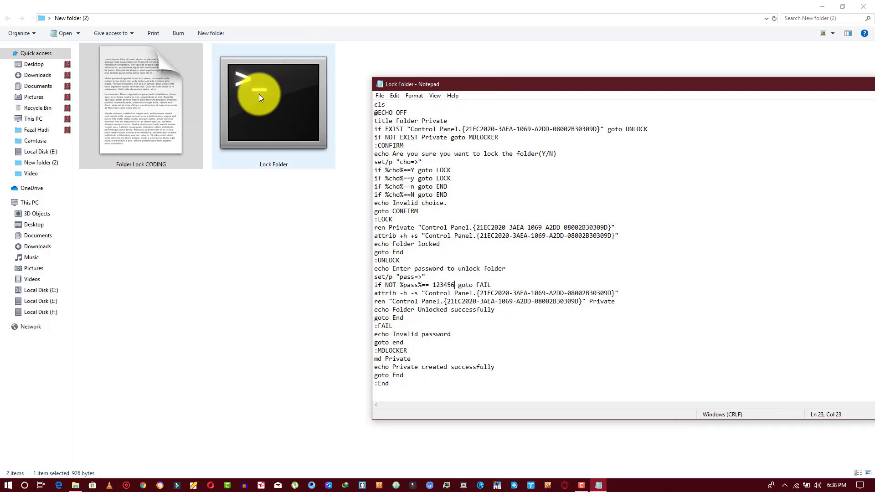
left_click_drag(558, 83, 228, 81)
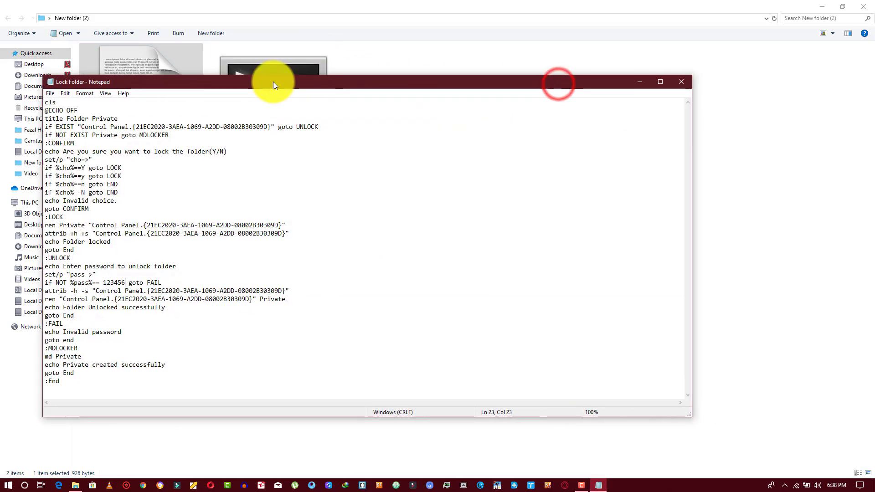
left_click(681, 82)
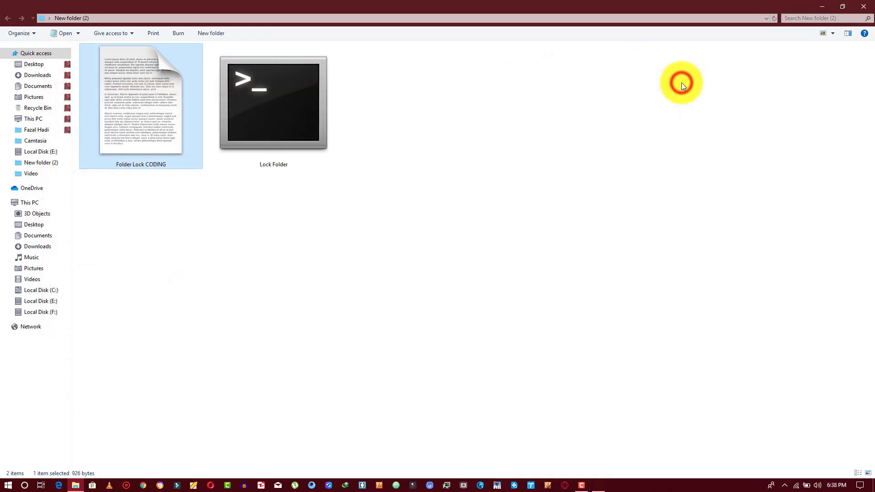
right_click(282, 113)
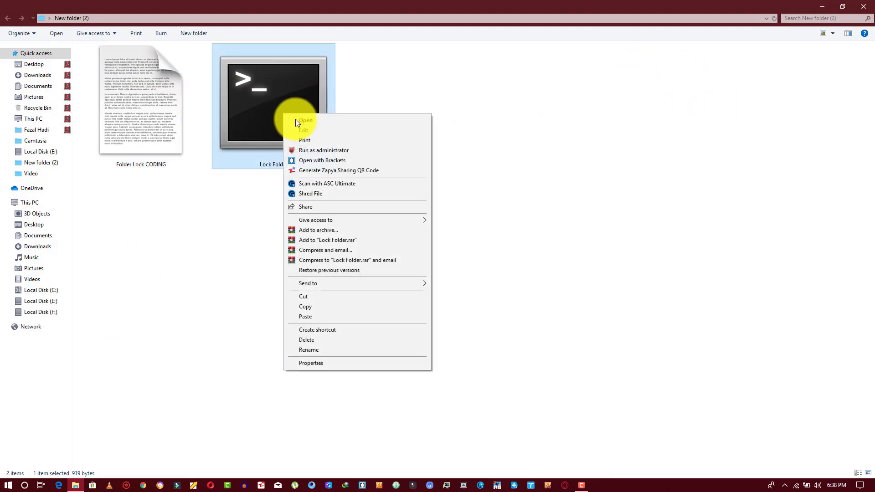
left_click(316, 121)
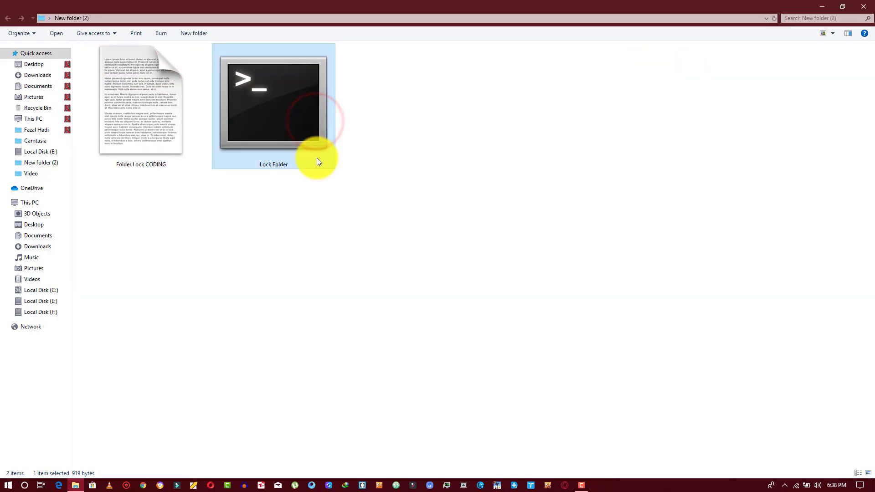
Check the empty Private folder, then rerun Lock Folder and confirm locking it.
left_click(121, 190)
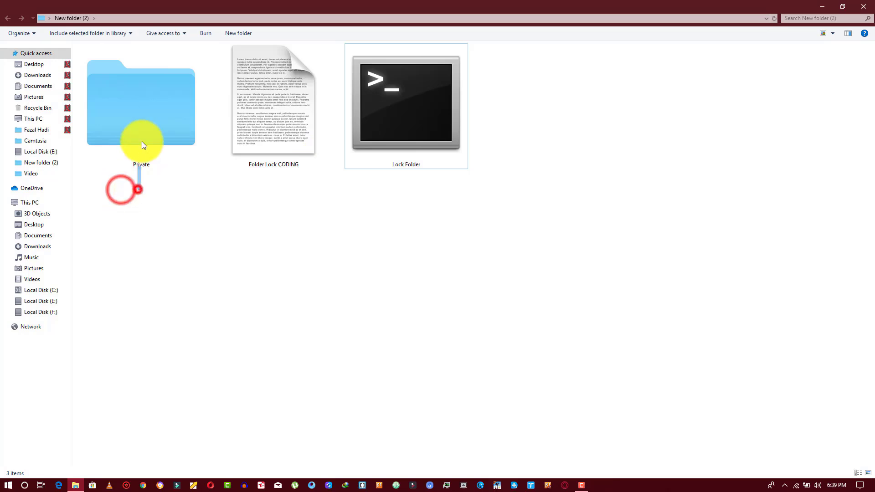
double_click(132, 125)
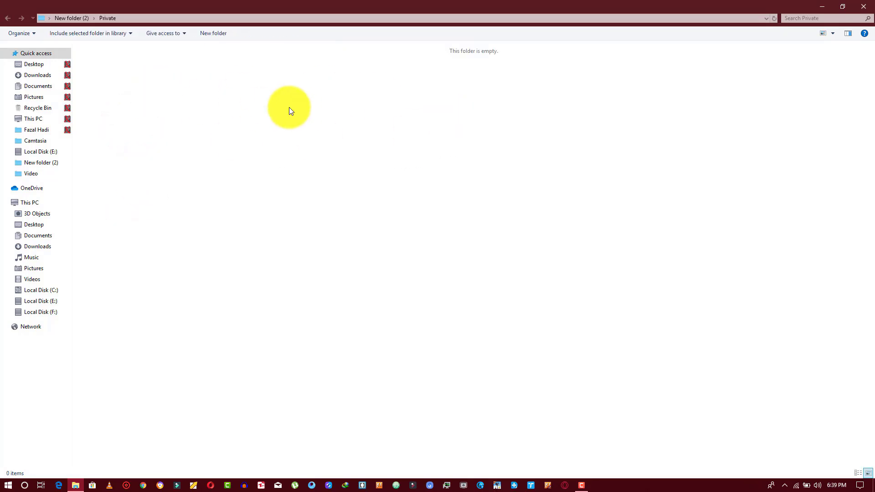
left_click(8, 17)
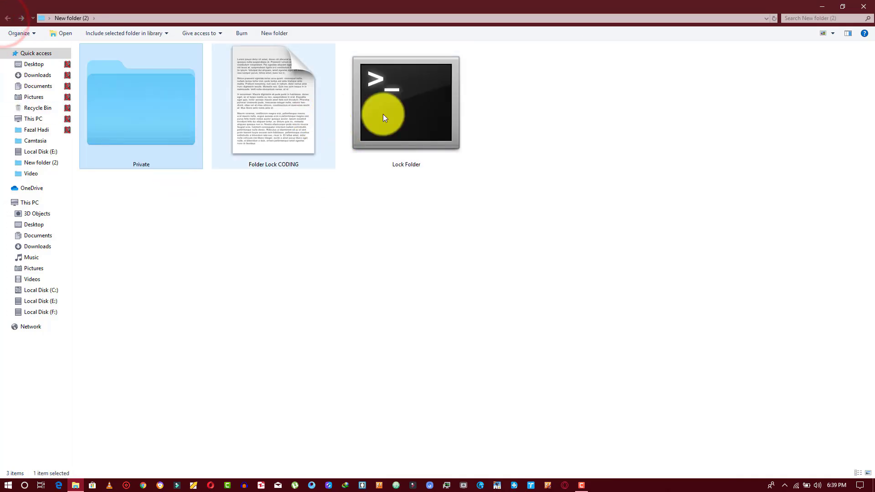
right_click(402, 108)
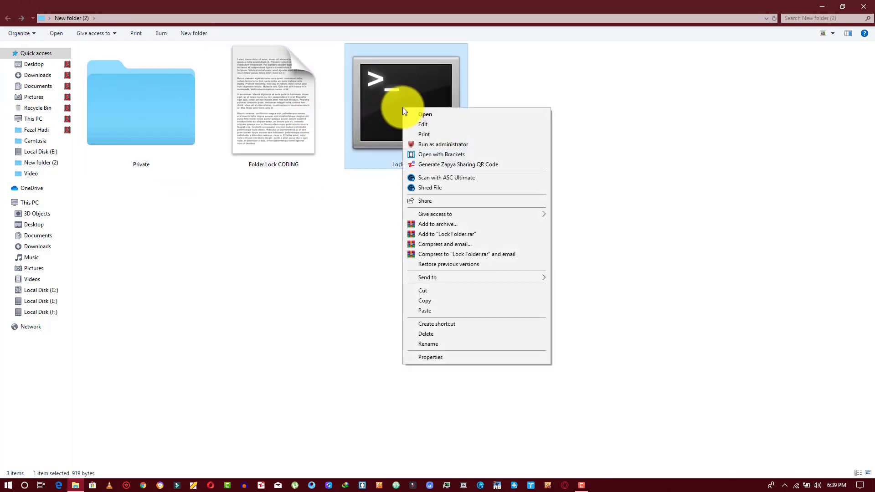
left_click(428, 115)
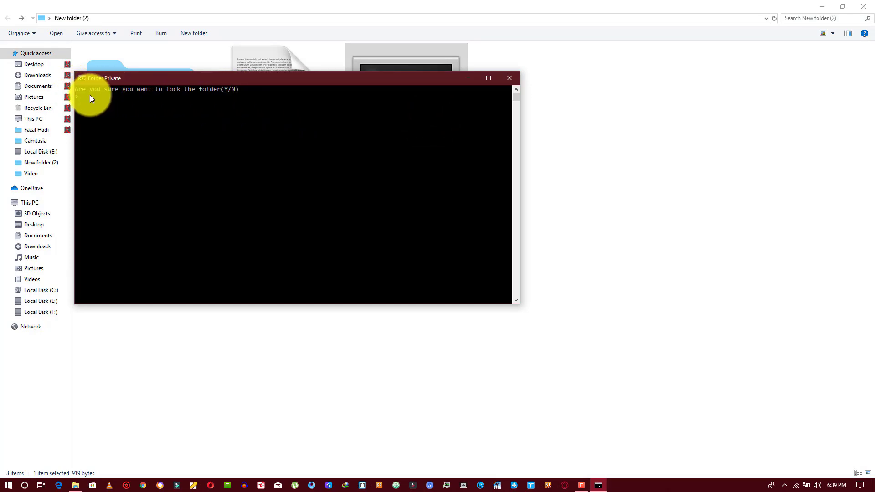
key("Return")
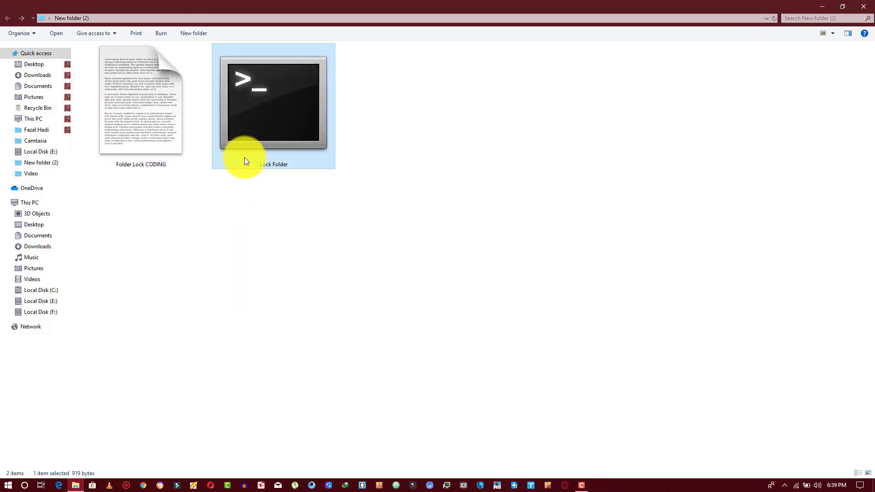
Run Lock Folder twice with wrong passwords, leaving Private locked.
right_click(271, 121)
left_click(280, 125)
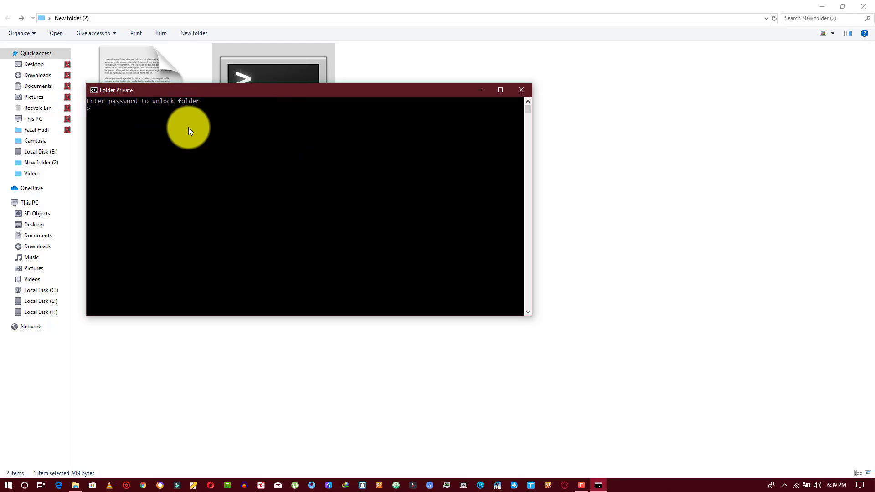
type("1254796635")
key("Return")
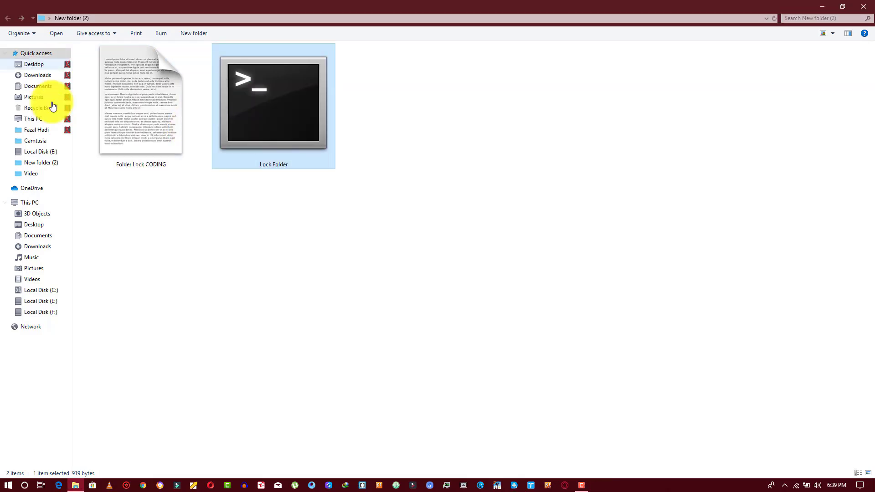
double_click(268, 122)
type("kjhgfgfffa")
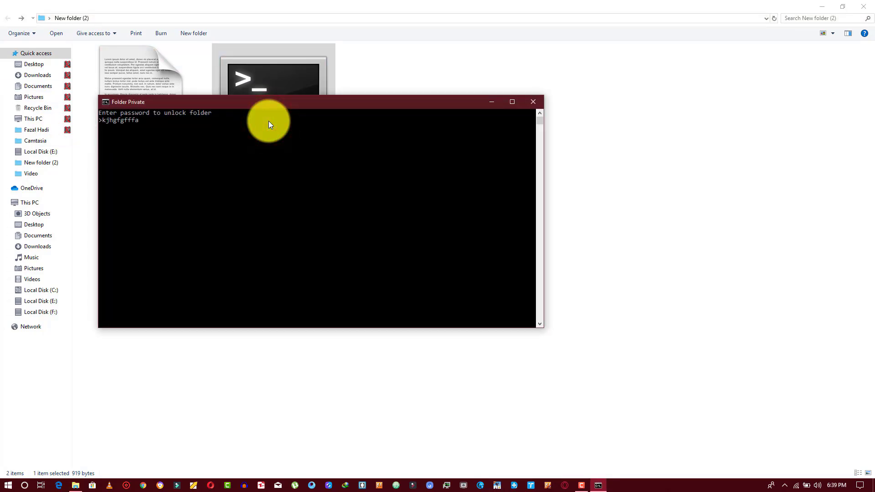
key("Return")
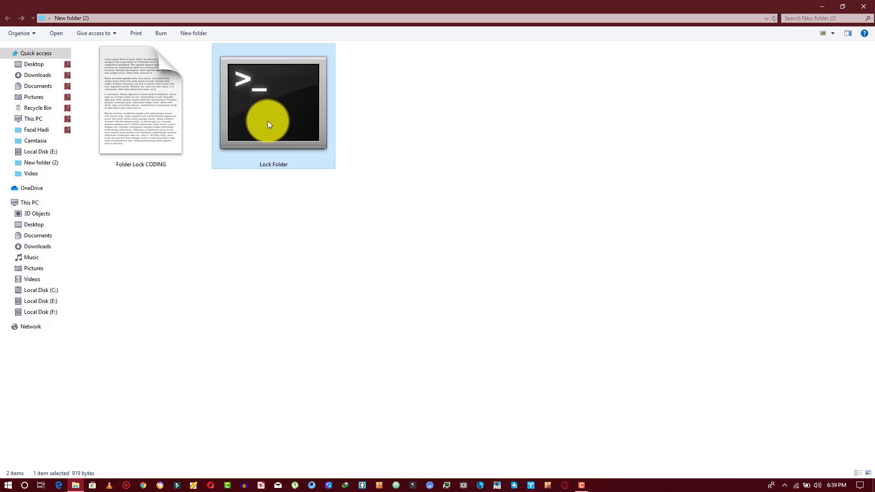
Run Lock Folder again and enter the correct password to unlock Private.
double_click(256, 103)
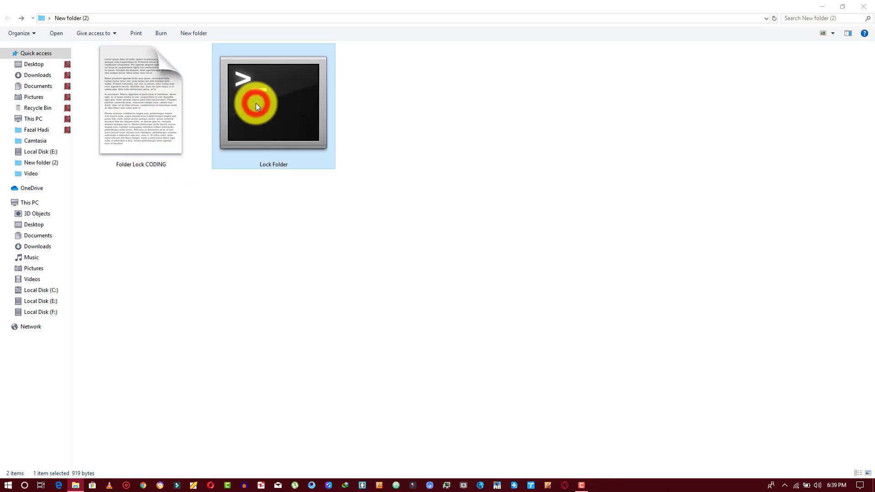
type("123456")
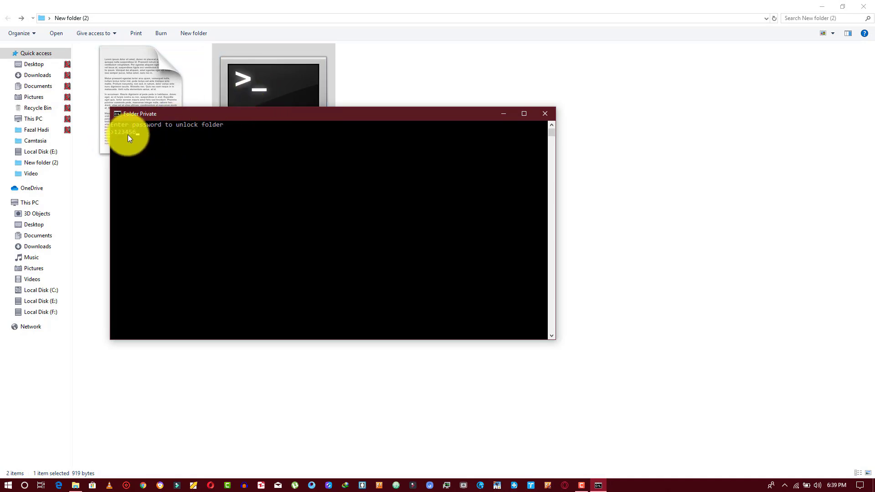
key("Return")
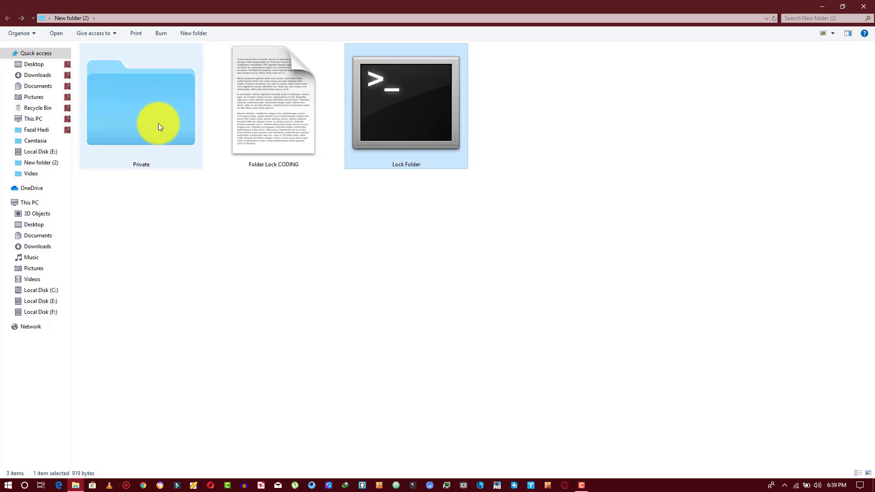
Copy all videos from the Downloads Video folder.
left_click(195, 216)
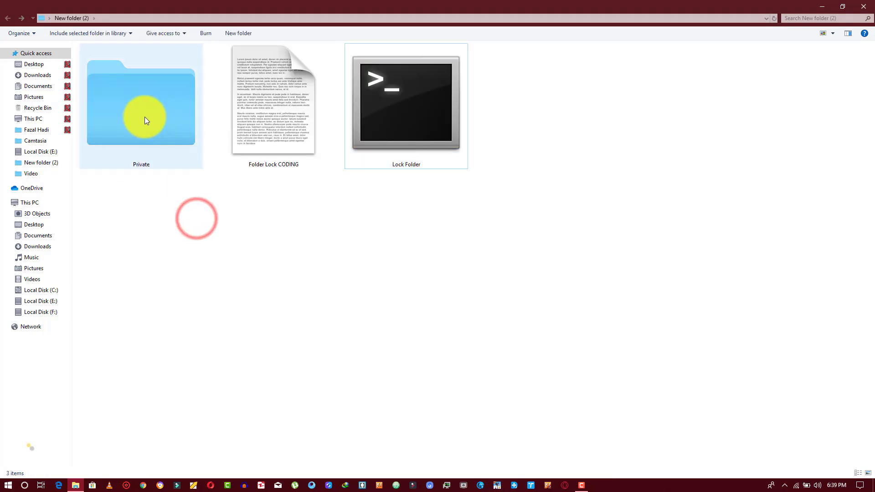
right_click(40, 76)
left_click(69, 97)
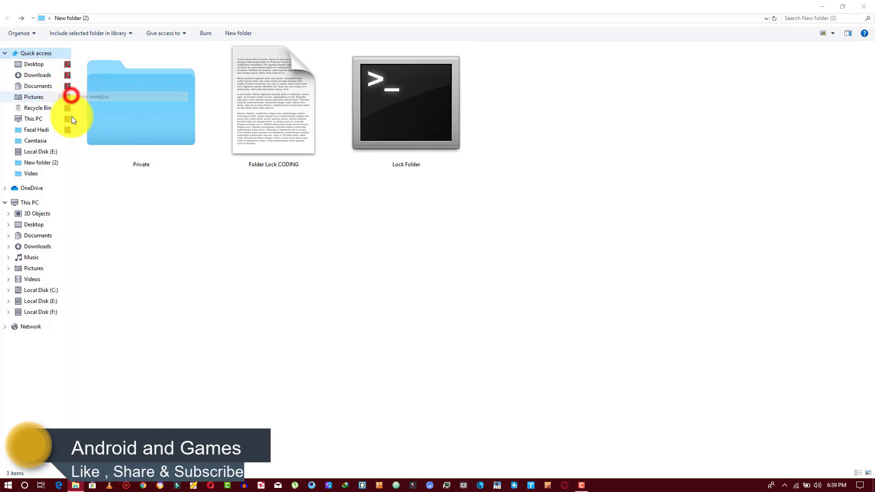
double_click(291, 78)
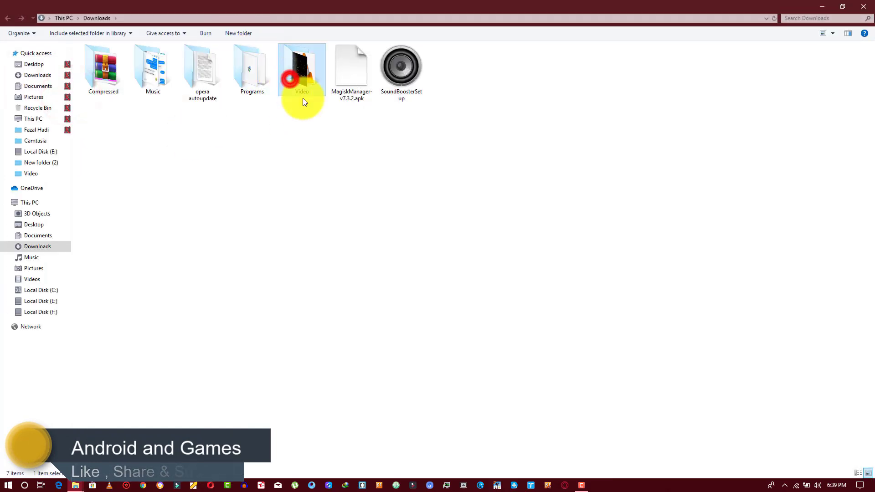
left_click(323, 219)
key("ctrl+a")
right_click(266, 141)
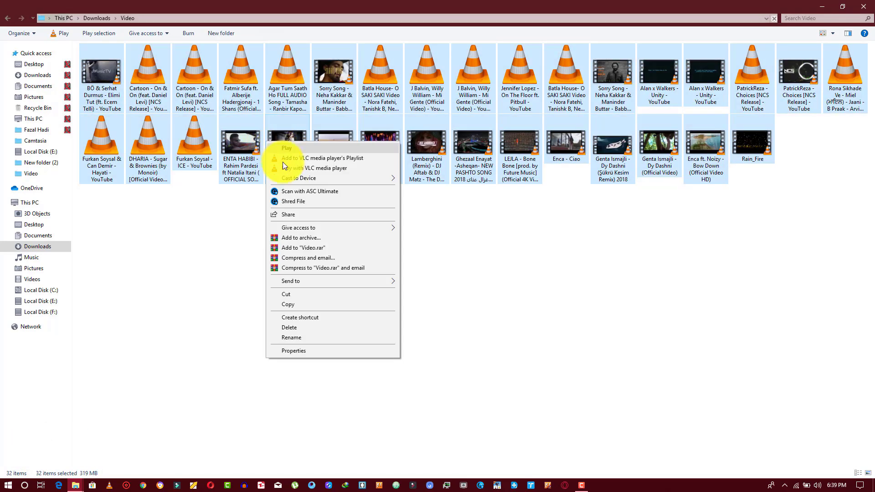
left_click(295, 304)
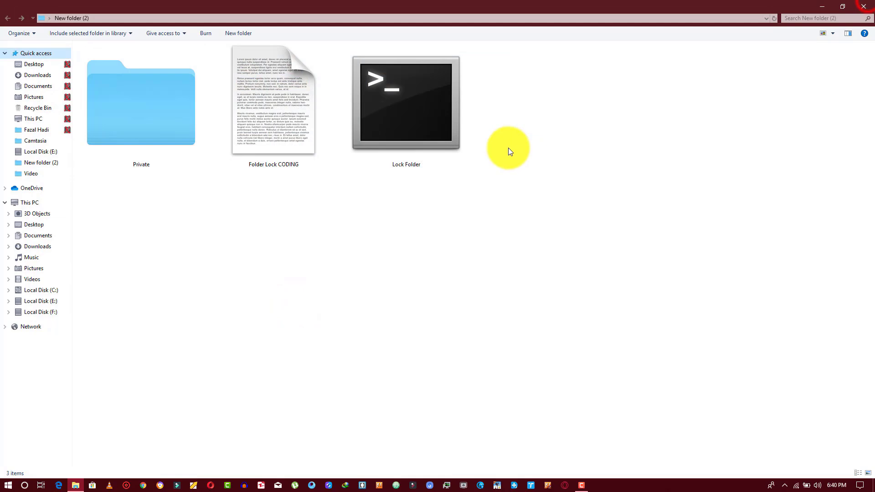
Paste the videos into Private, skipping the duplicate file, and return to New folder (2).
left_click(160, 141)
double_click(152, 140)
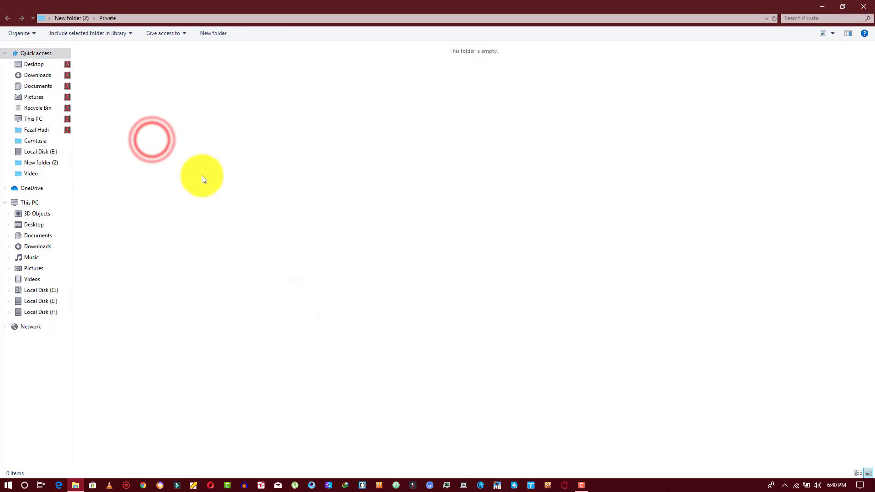
right_click(195, 155)
left_click(223, 220)
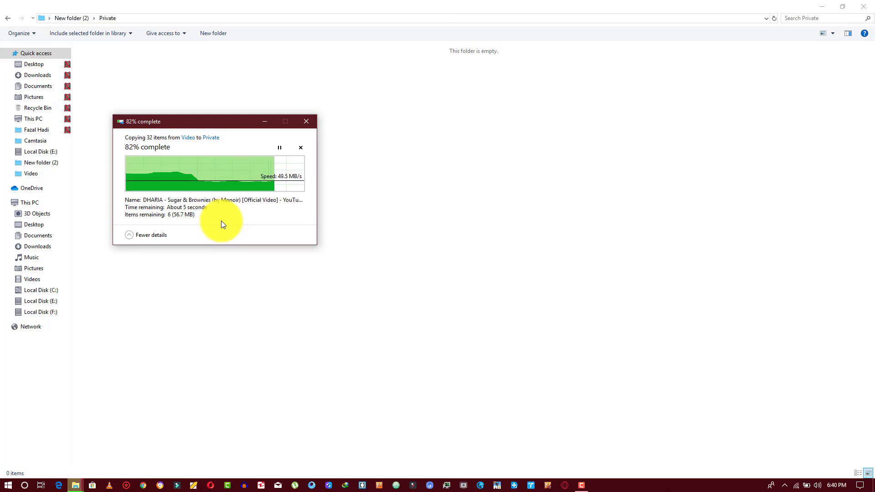
left_click(199, 197)
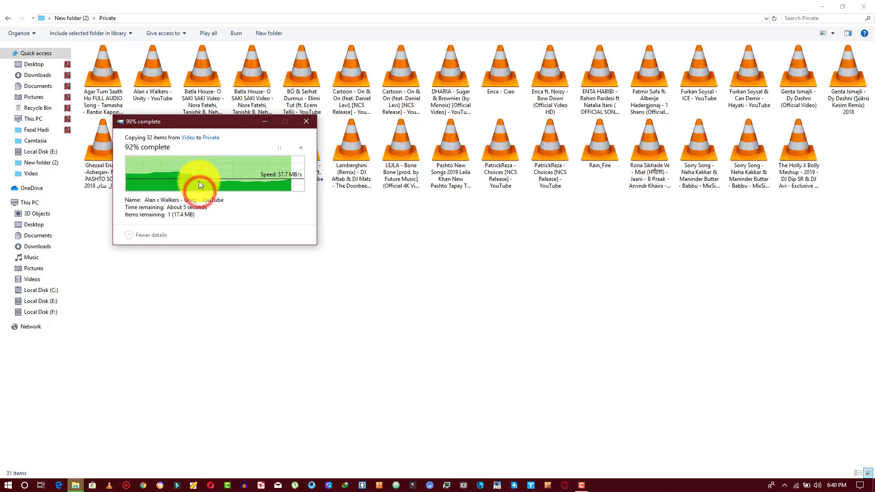
left_click(366, 217)
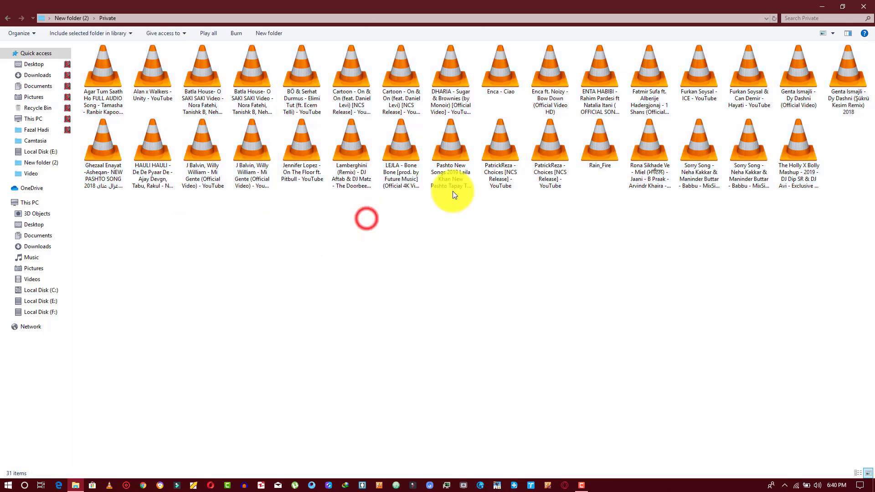
left_click(8, 18)
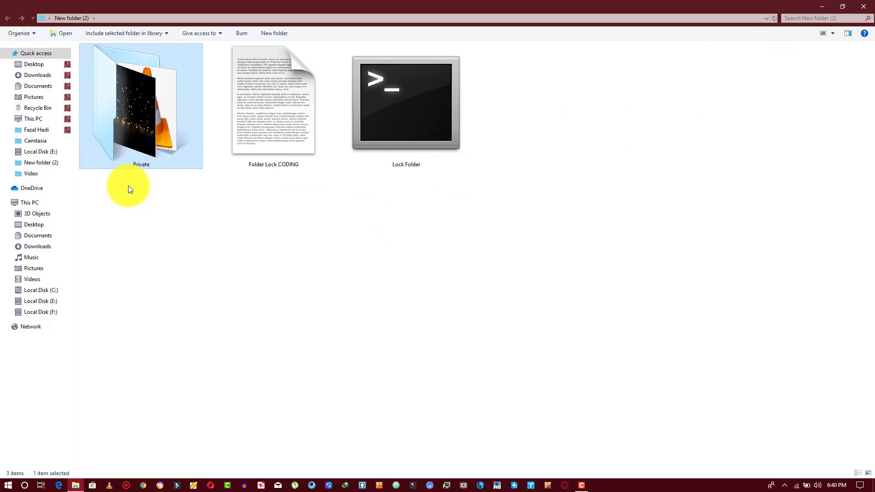
Check Private's videos, then run Lock Folder and answer n to decline locking.
double_click(198, 100)
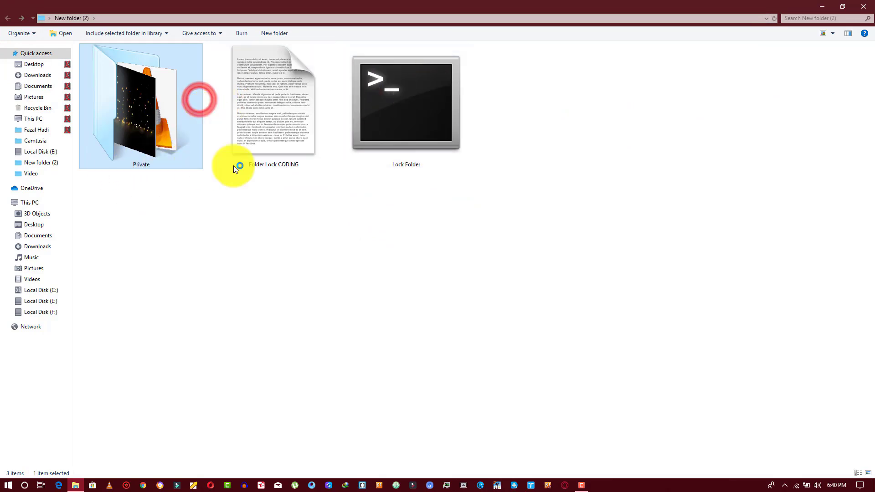
left_click(10, 19)
double_click(404, 130)
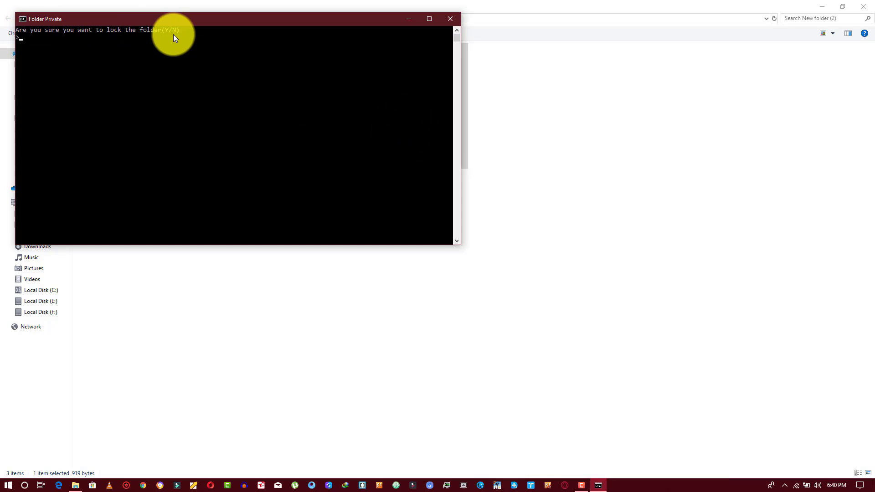
type("n")
key("Return")
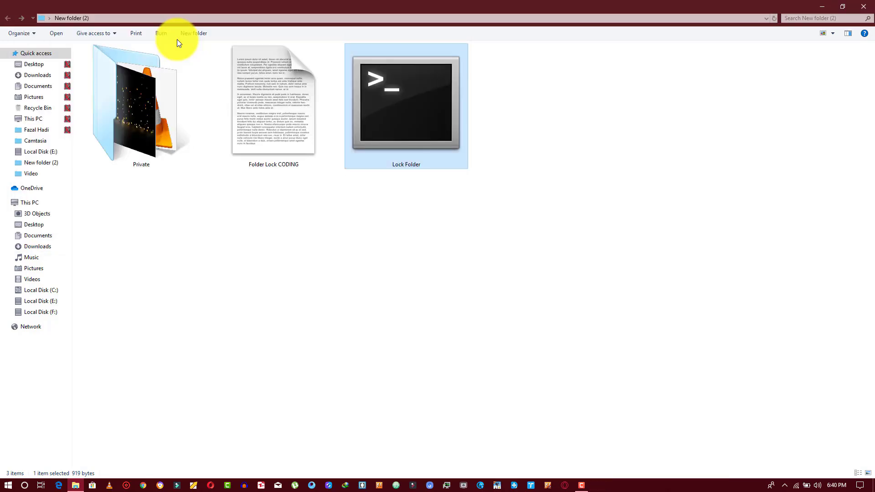
Rerun Lock Folder and confirm locking Private, then select the script.
double_click(425, 102)
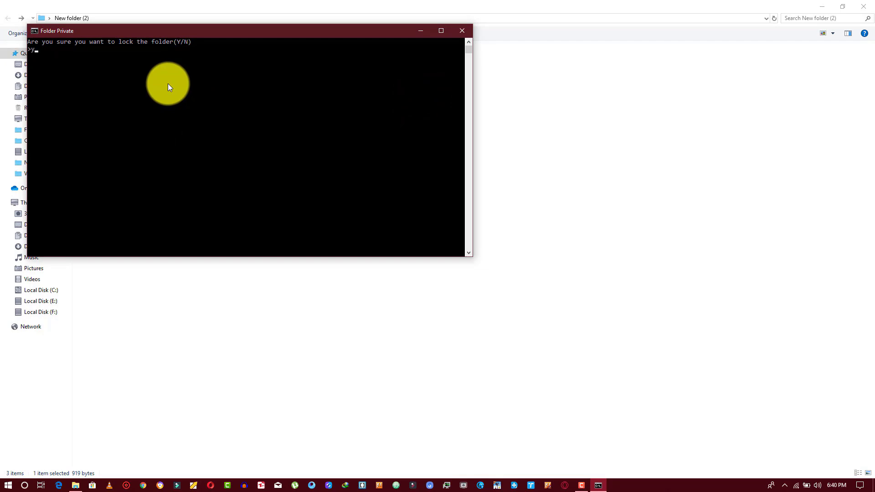
key("Return")
left_click(221, 198)
left_click(287, 128)
double_click(288, 129)
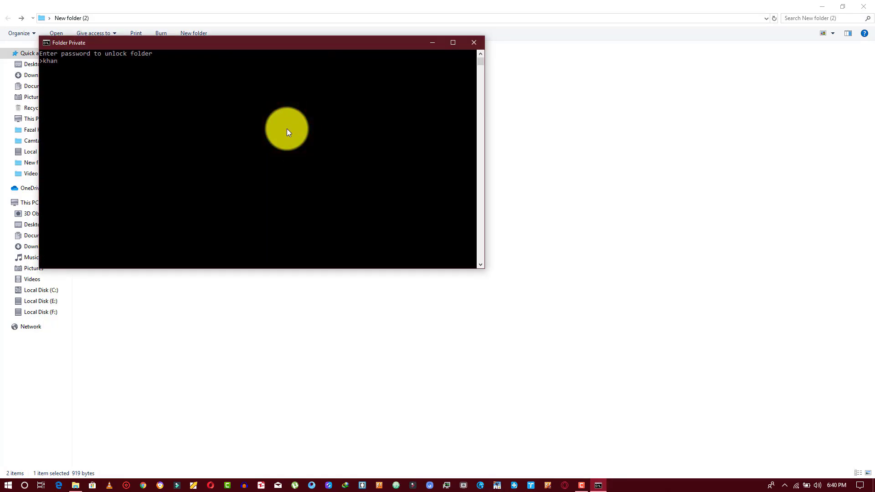
key("Return")
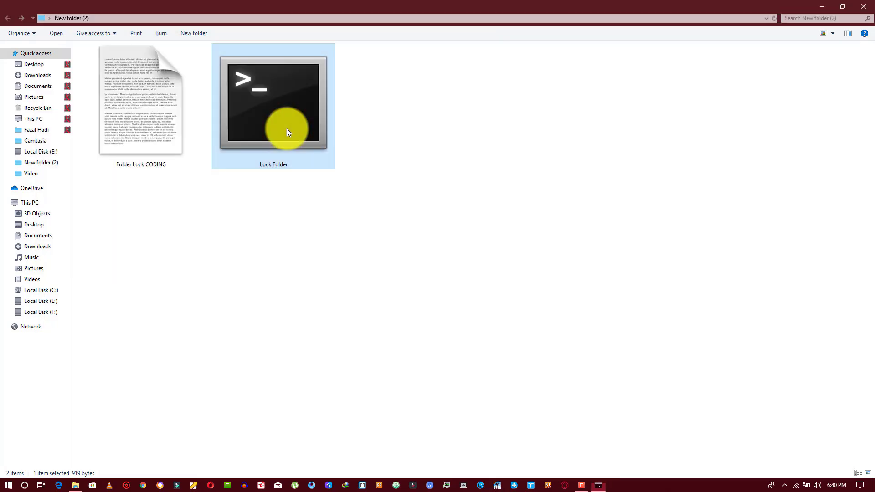
double_click(286, 128)
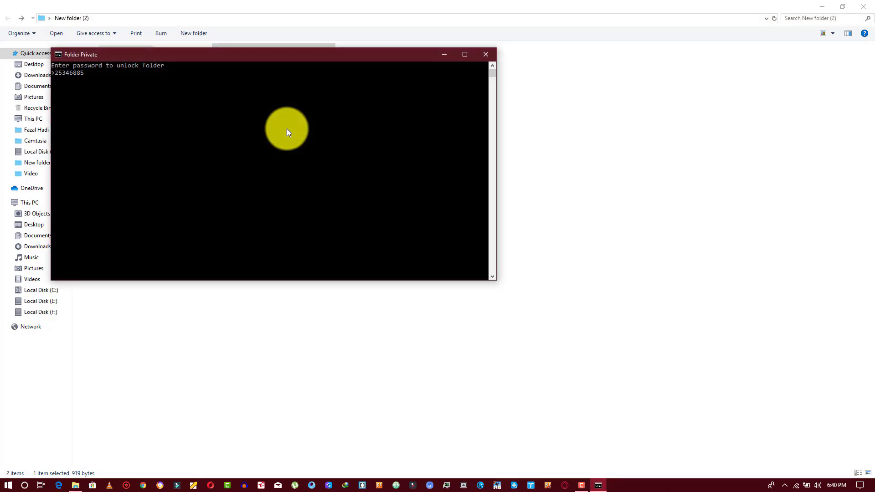
type("25346885")
key("Return")
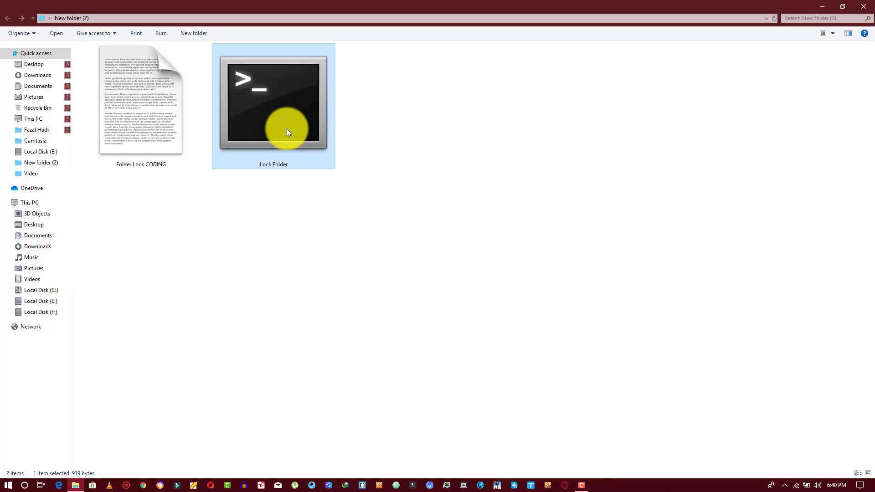
right_click(286, 128)
left_click(310, 135)
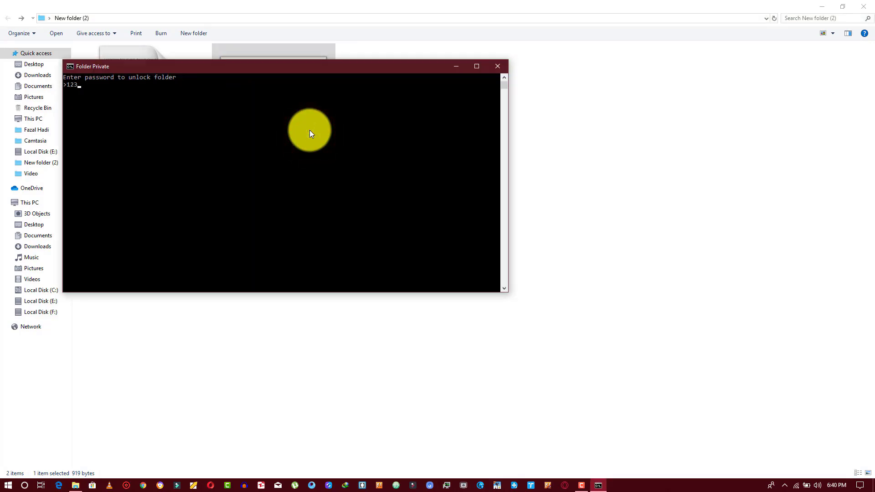
type("123456")
key("Return")
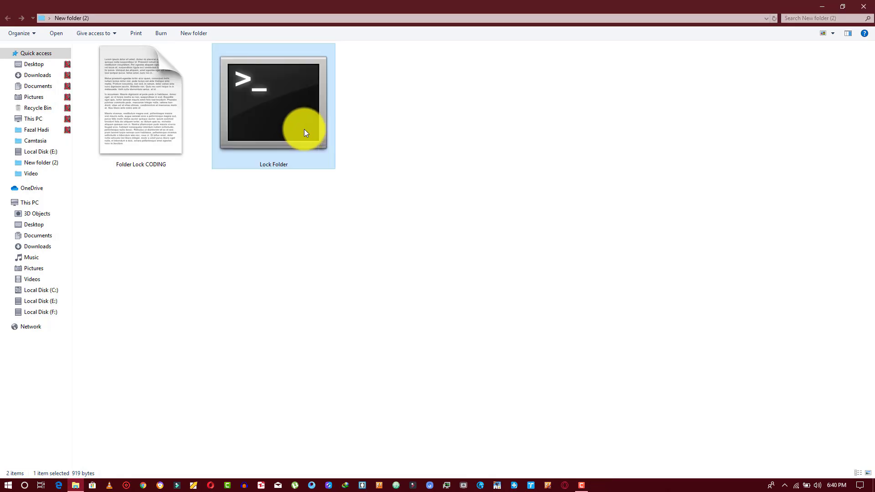
Open the unlocked Private folder to view its 31 videos, then return.
left_click(205, 153)
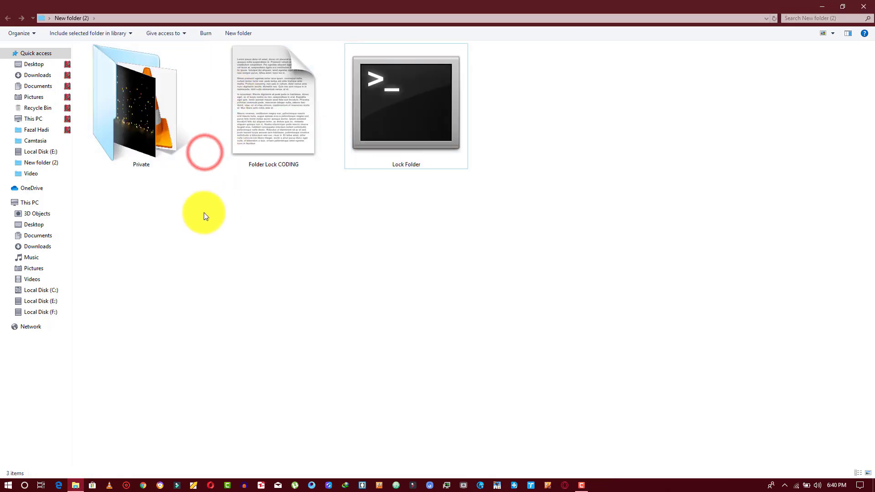
double_click(146, 120)
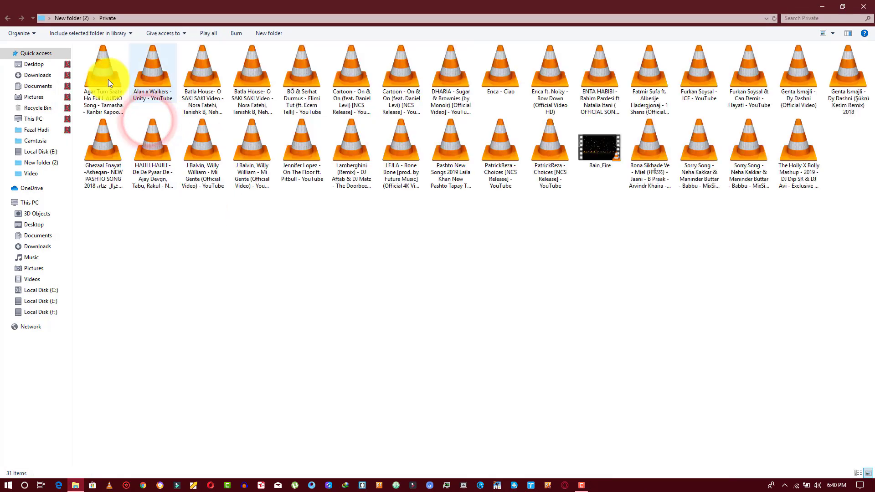
left_click(9, 22)
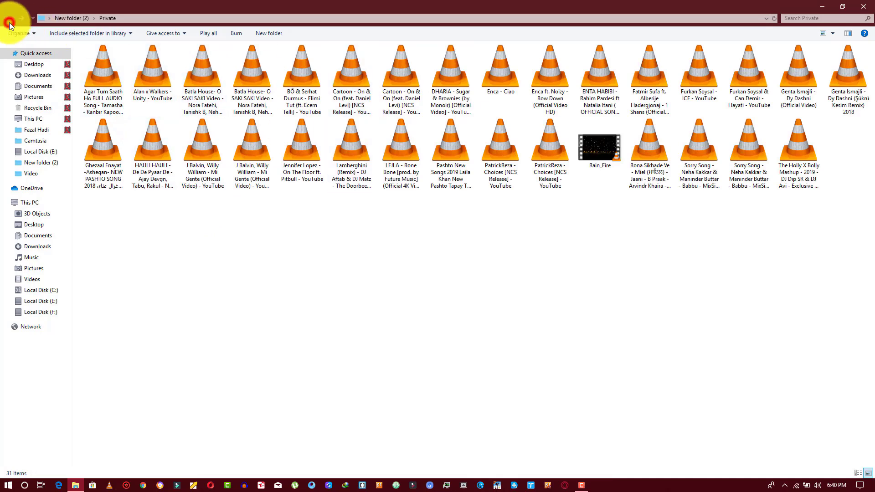
left_click(309, 185)
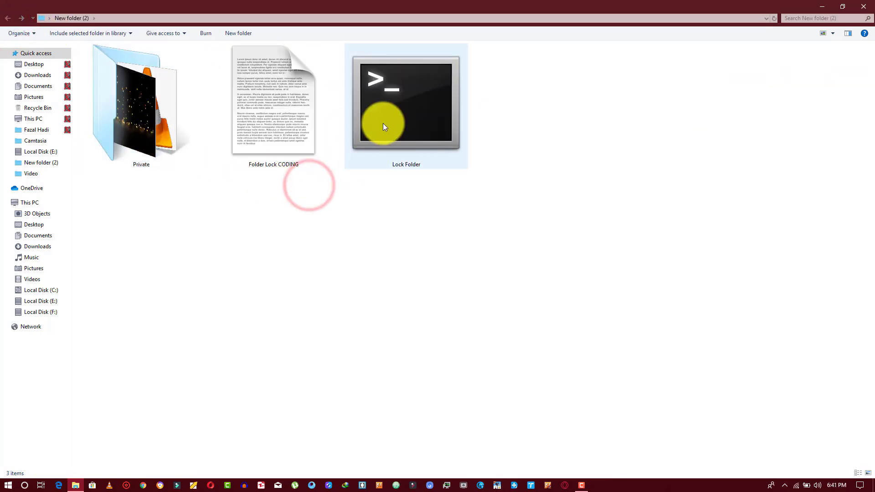
Run Lock Folder and confirm relocking Private, then select the script.
double_click(383, 123)
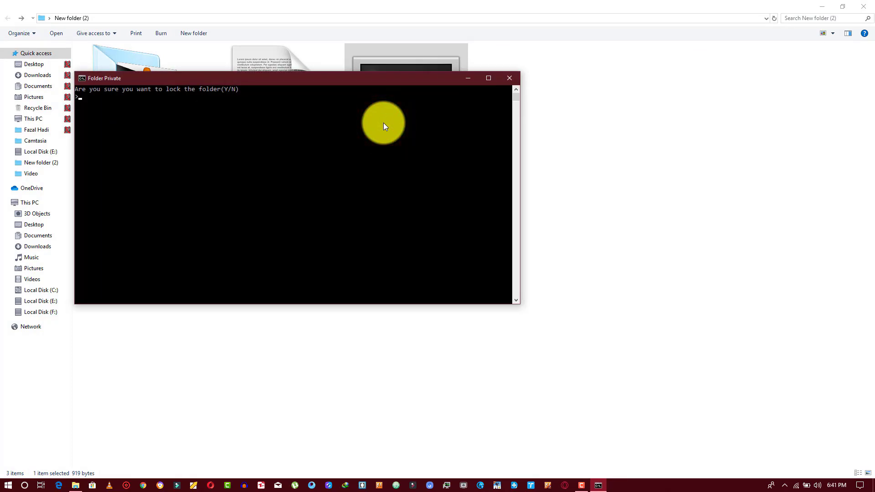
key("Return")
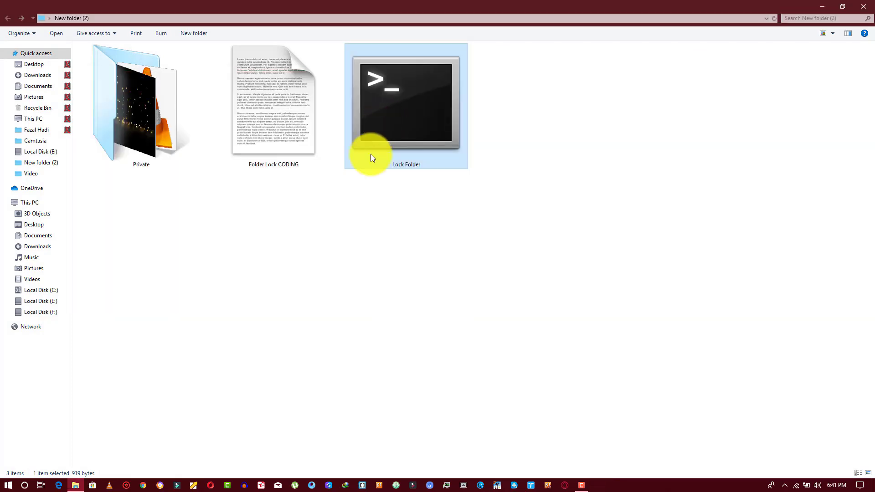
left_click(228, 216)
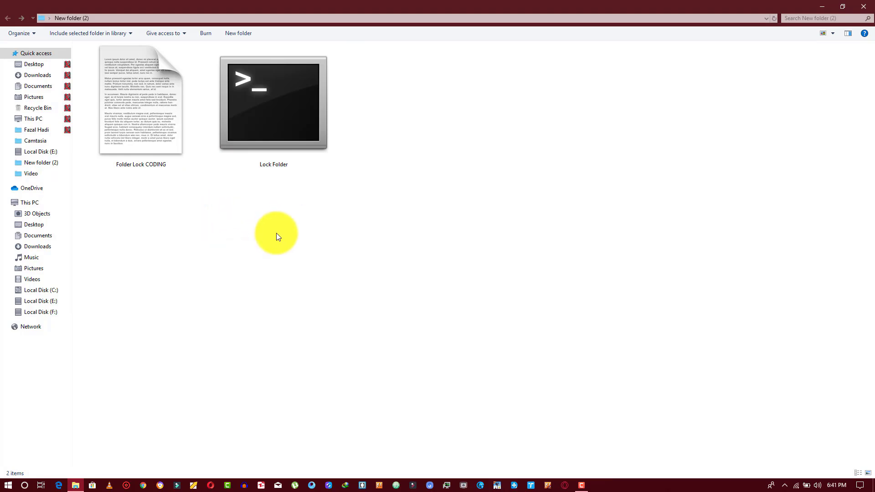
left_click_drag(276, 233, 254, 151)
left_click_drag(256, 81, 269, 110)
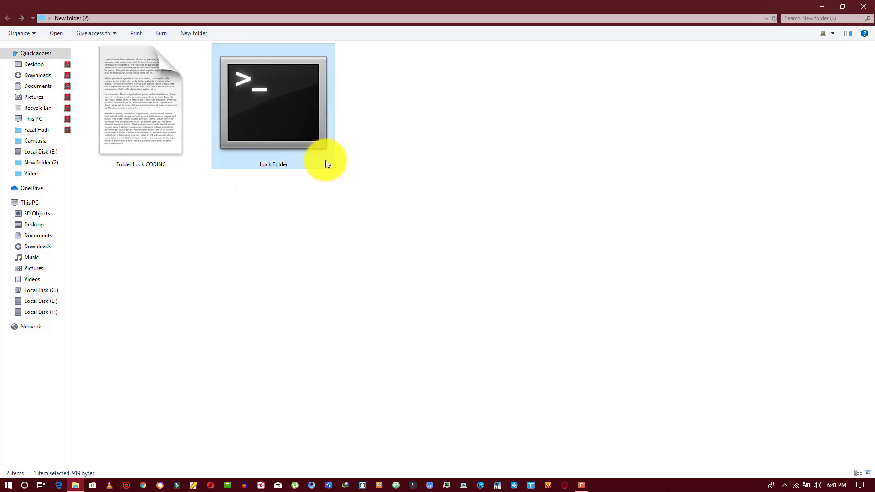
Close Explorer and search Google for 'wise folder hider', opening the wisecleaner.com product page.
left_click(867, 8)
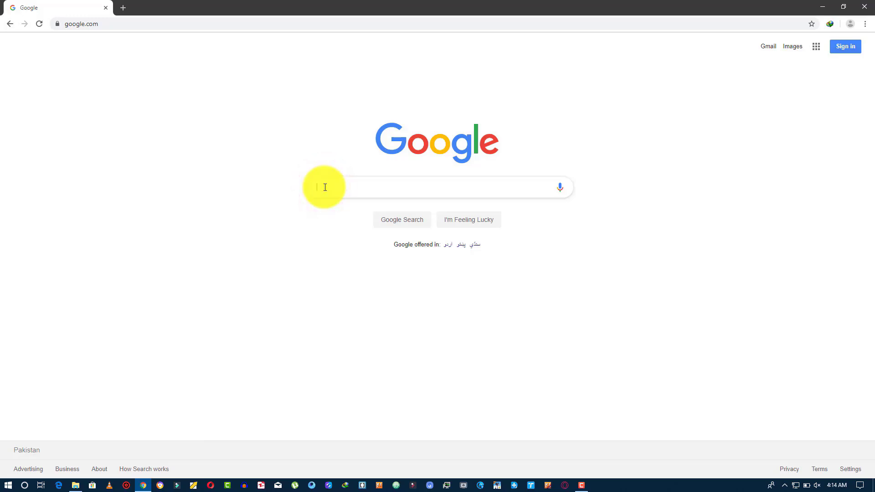
type("se folder")
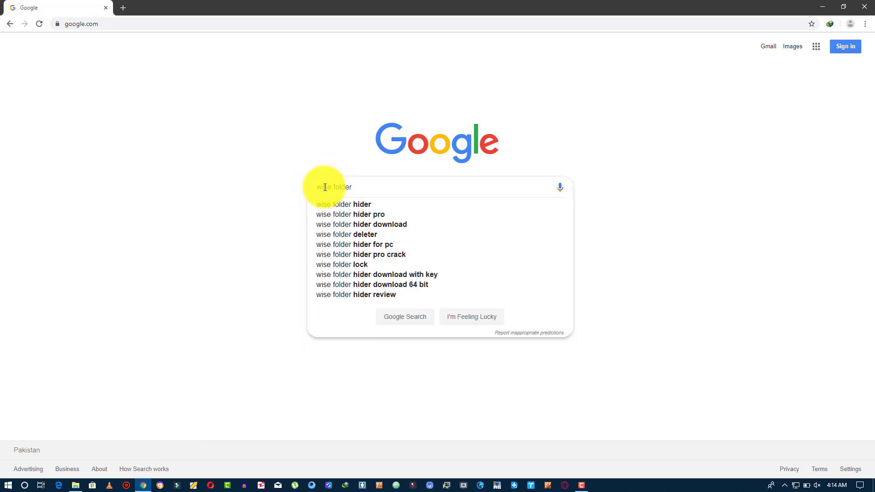
key("Down")
key("Return")
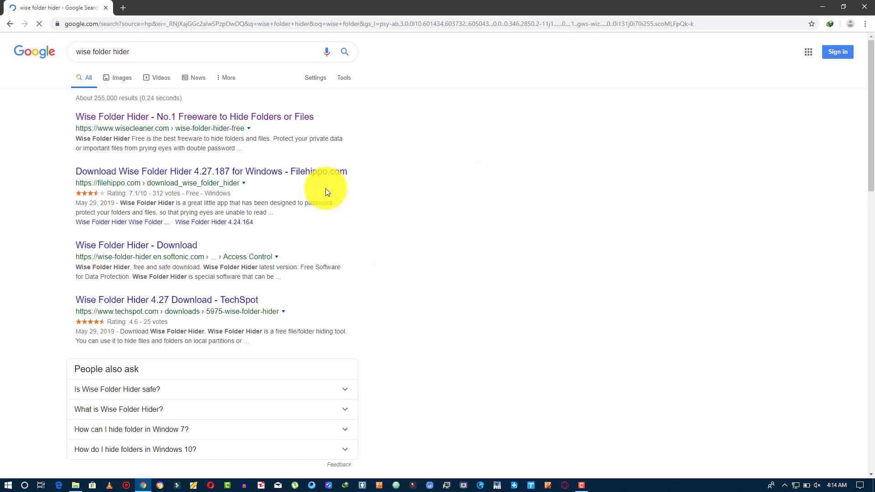
left_click(169, 119)
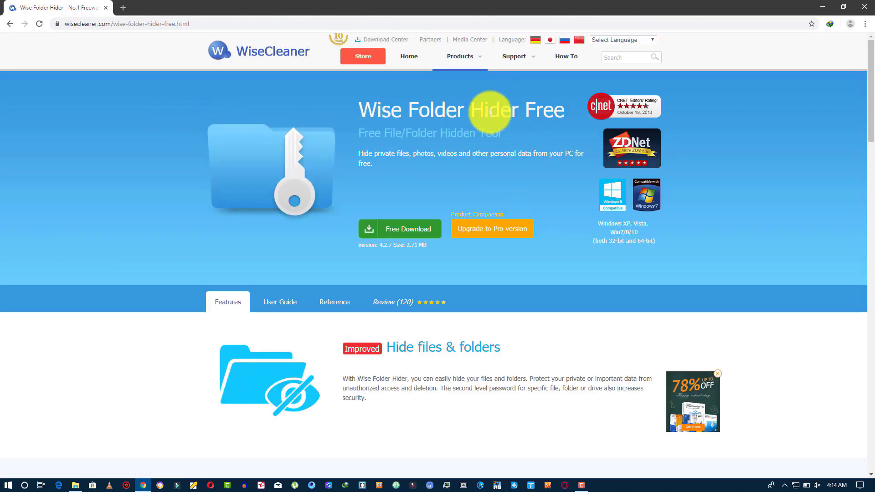
Download WFHSetup_4.2.7.187.exe with IDM and launch the Wise Folder Hider installer.
left_click(398, 230)
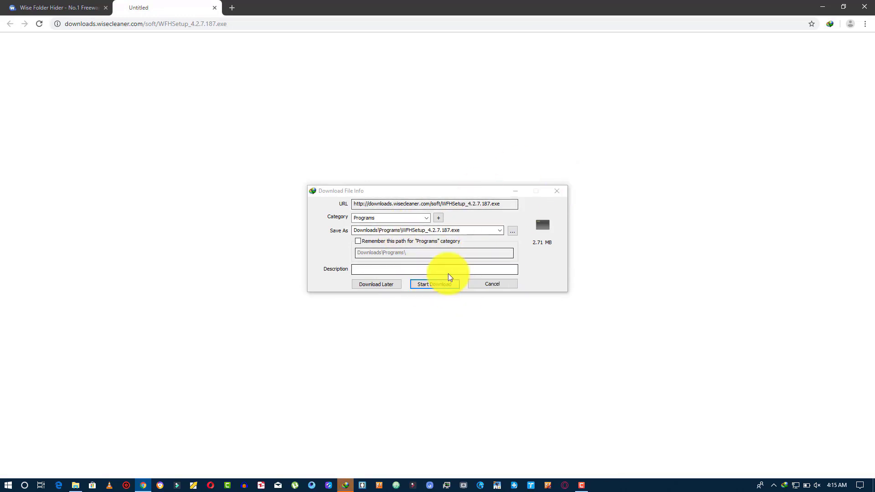
left_click(444, 285)
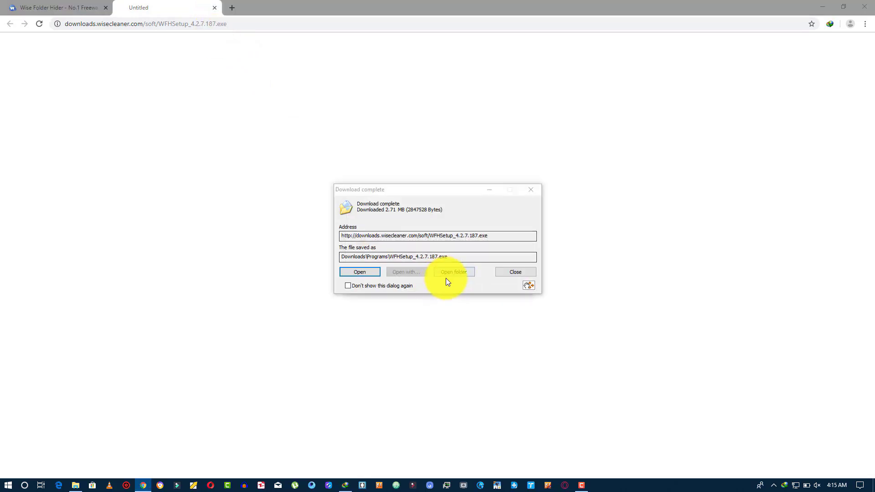
left_click(358, 271)
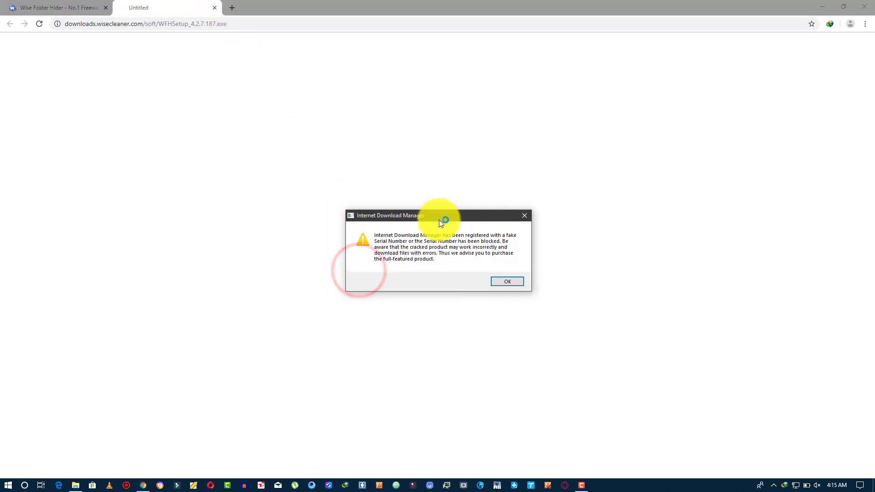
left_click(361, 216)
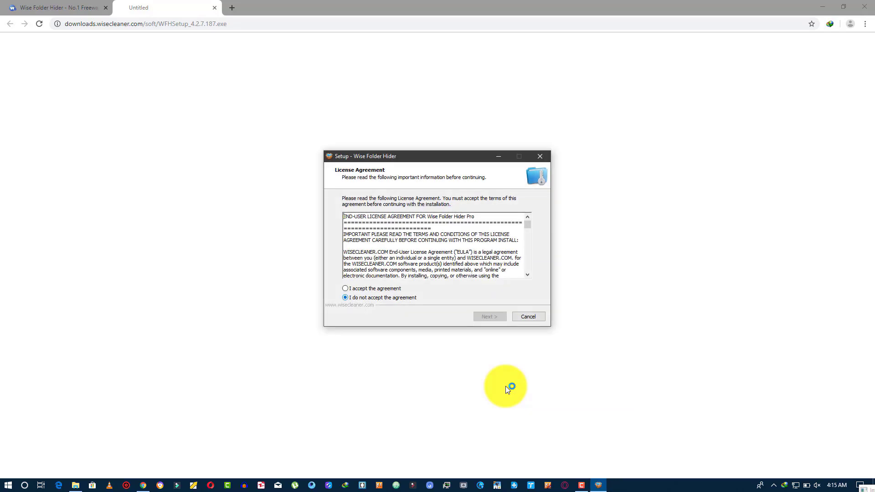
Accept the license and install Wise Folder Hider to the default Program Files folder.
key("alt+a")
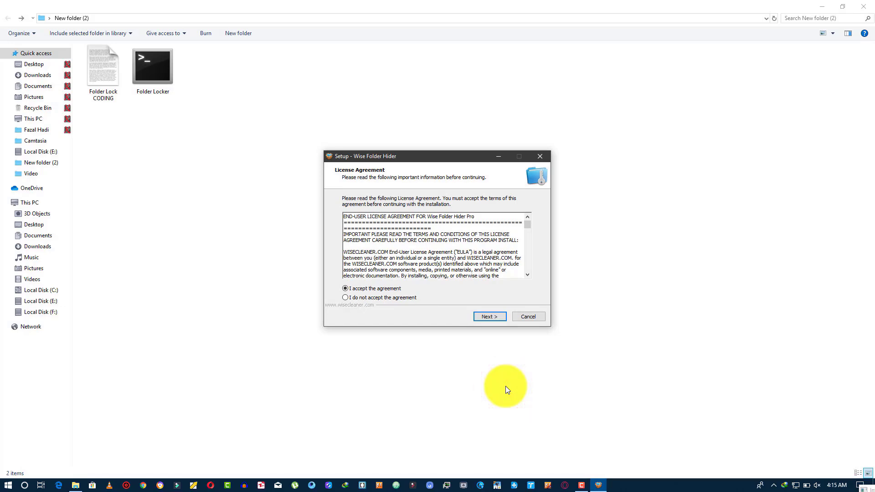
key("Return")
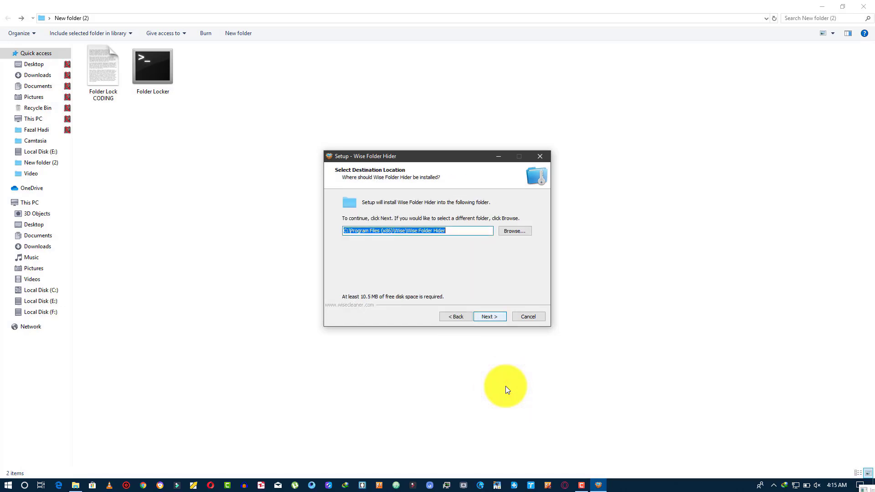
key("Return")
key("Return")
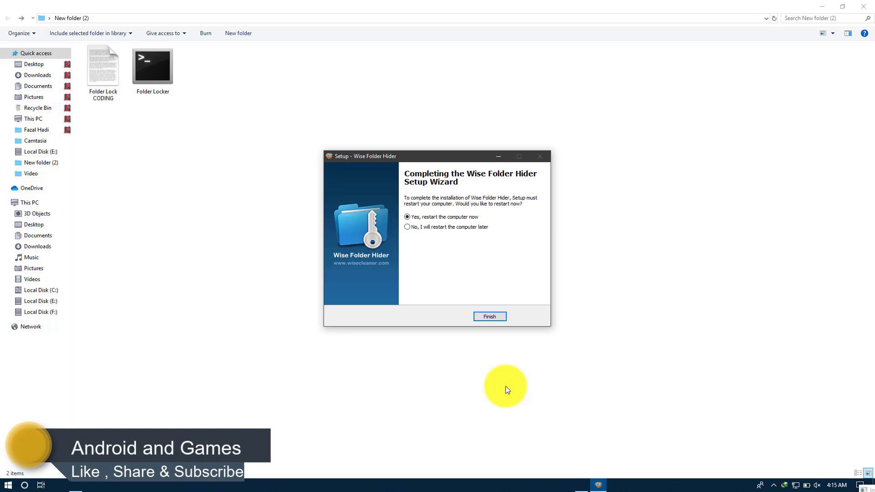
Choose to restart the computer later and finish the setup wizard.
key("Tab")
key("Down")
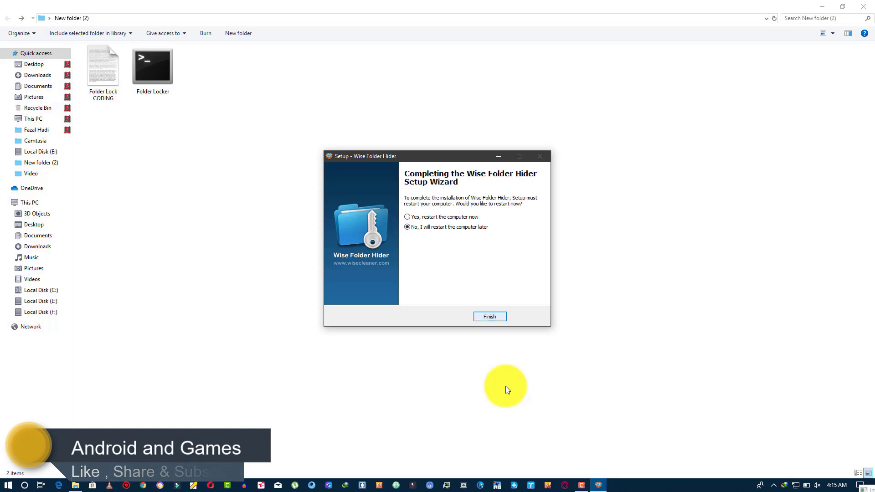
key("Return")
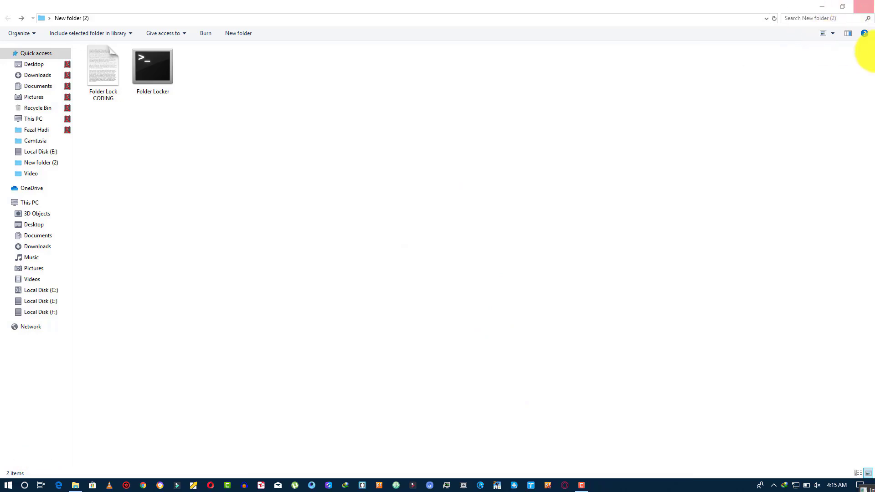
Launch Wise Folder Hider from its desktop shortcut.
key("super+d")
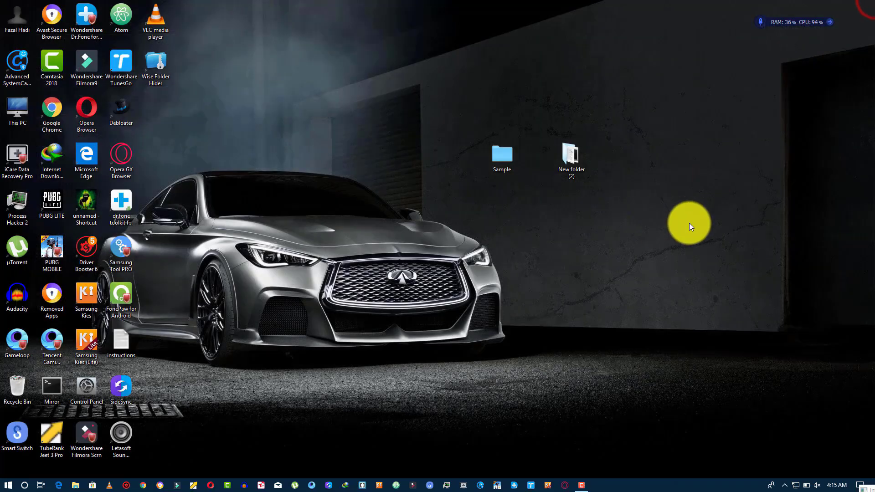
right_click(160, 69)
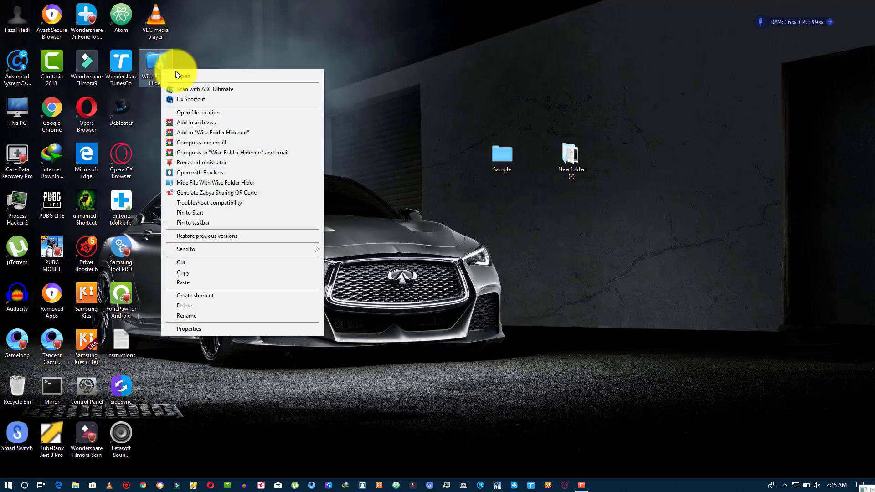
left_click(181, 76)
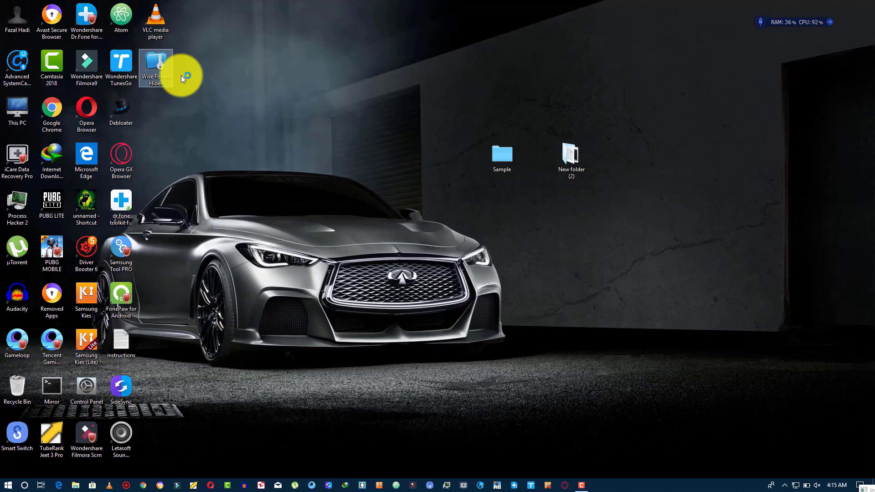
left_click(181, 75)
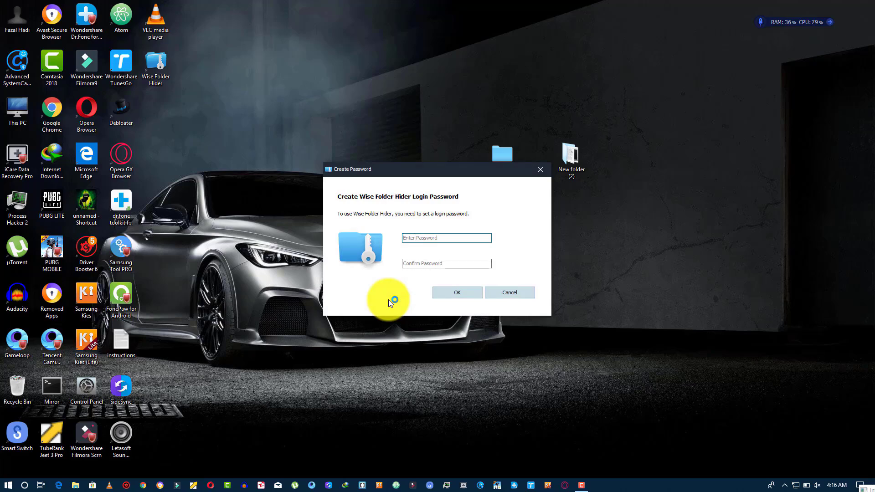
Enter and confirm a new login password in the Create Password dialog.
type("123456")
key("Tab")
type("12345")
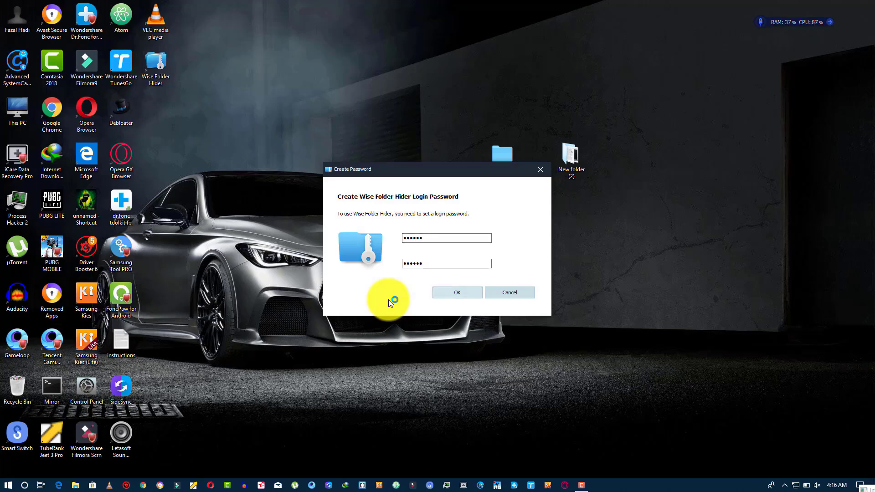
key("Return")
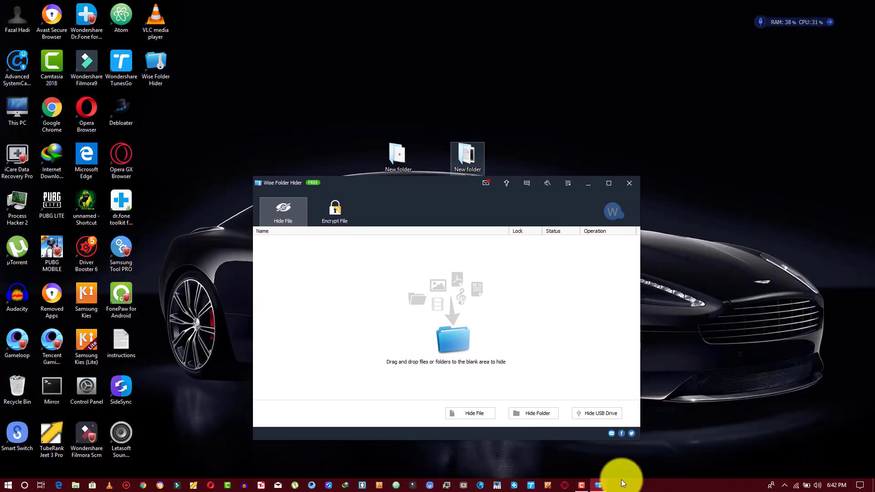
Open New folder (2) and drag Lock Folder.bat into Wise Folder Hider to hide it.
double_click(466, 155)
left_click(598, 483)
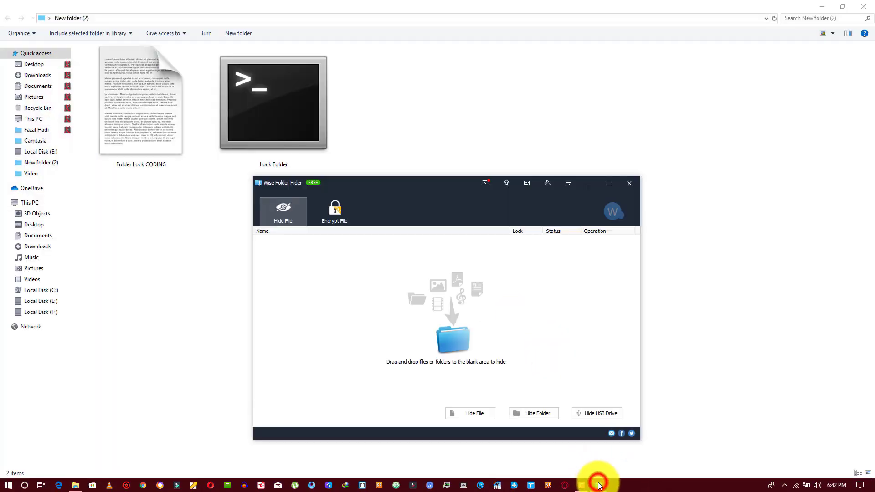
left_click_drag(314, 136, 359, 172)
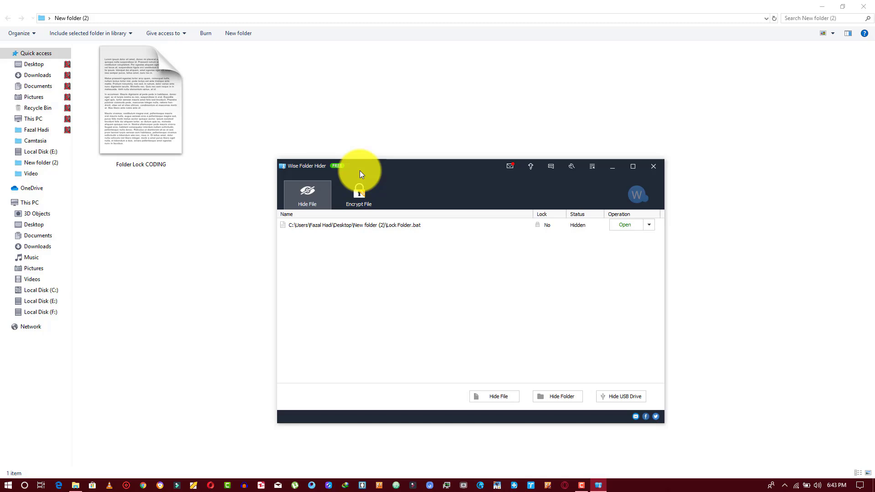
Restart Wise Folder Hider, log in with the password, and unhide Lock Folder.bat.
key("alt+F4")
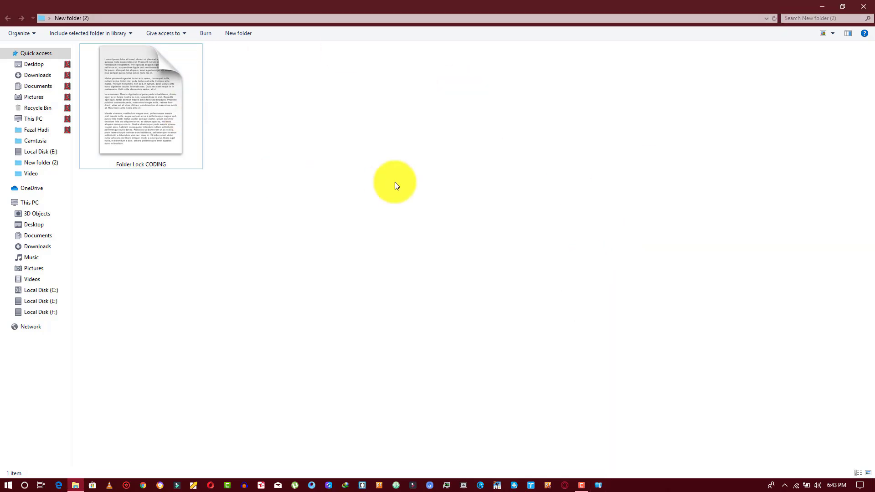
left_click(598, 485)
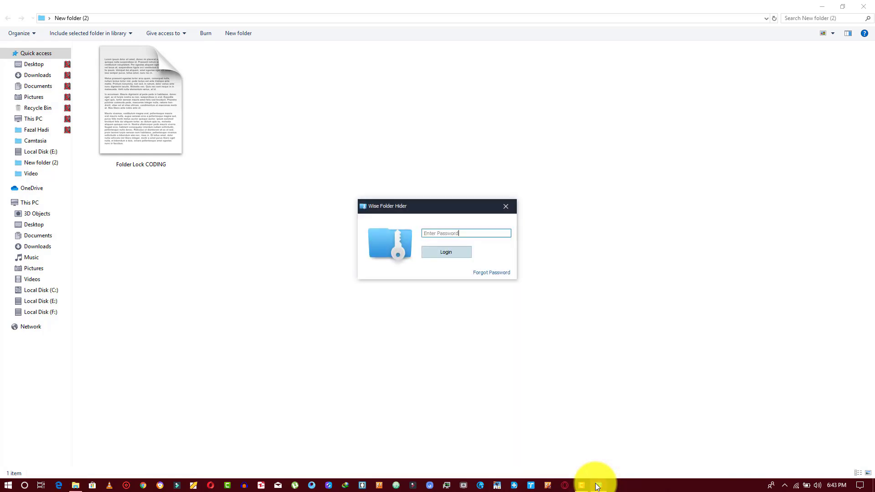
type("••••••")
key("Return")
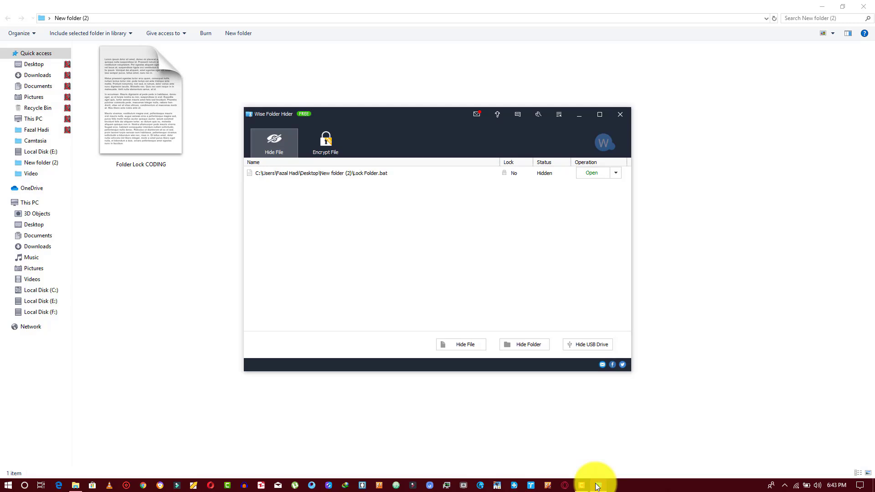
left_click(616, 173)
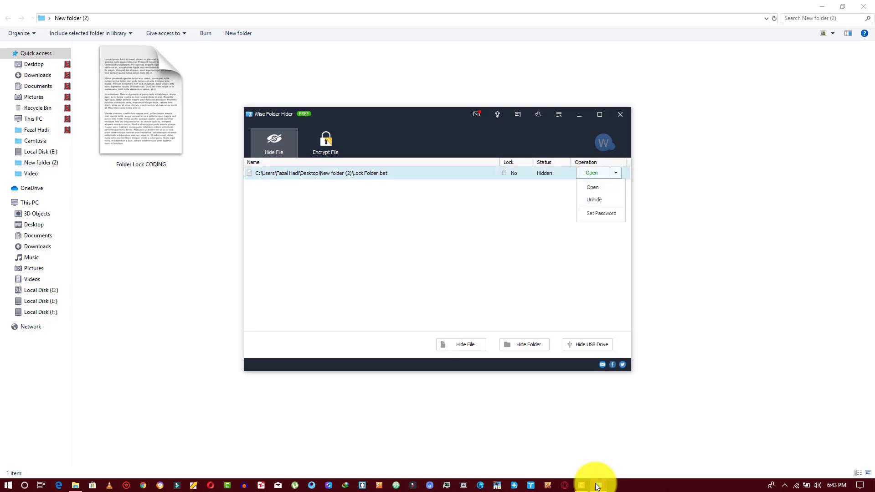
left_click(594, 200)
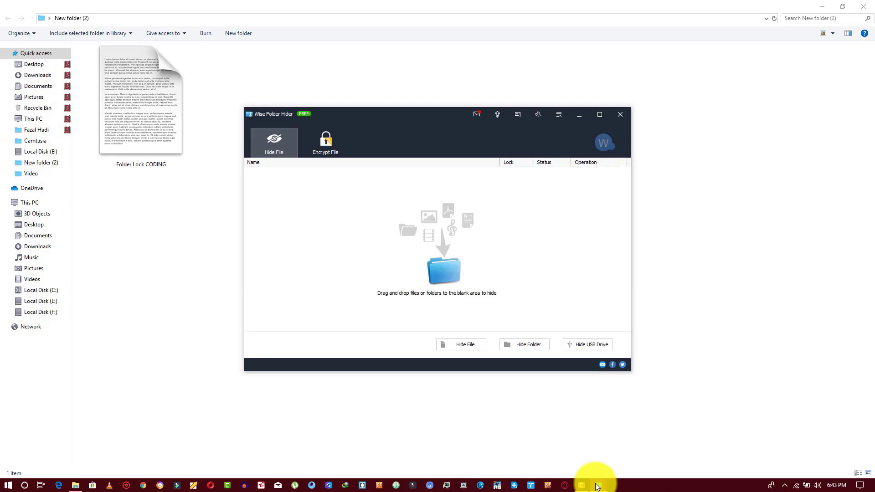
Run the Lock Folder batch file, then drag it into Wise Folder Hider again.
left_click_drag(387, 113, 513, 121)
left_click(274, 105)
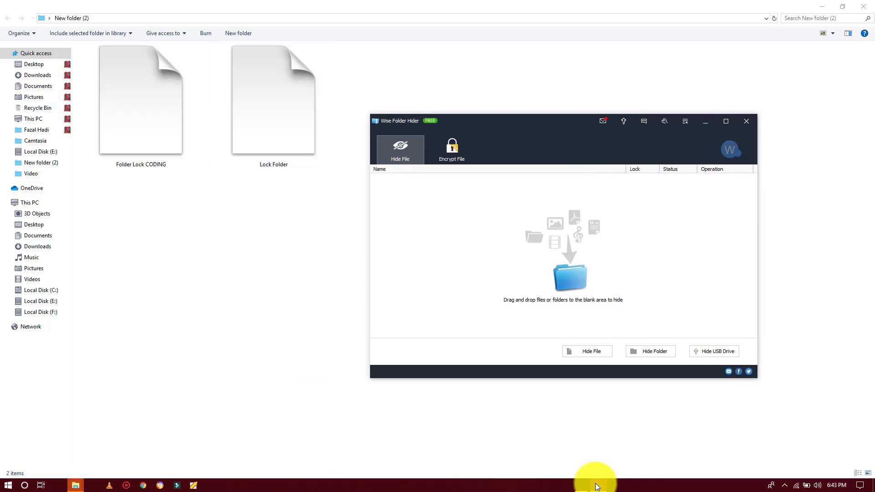
double_click(273, 104)
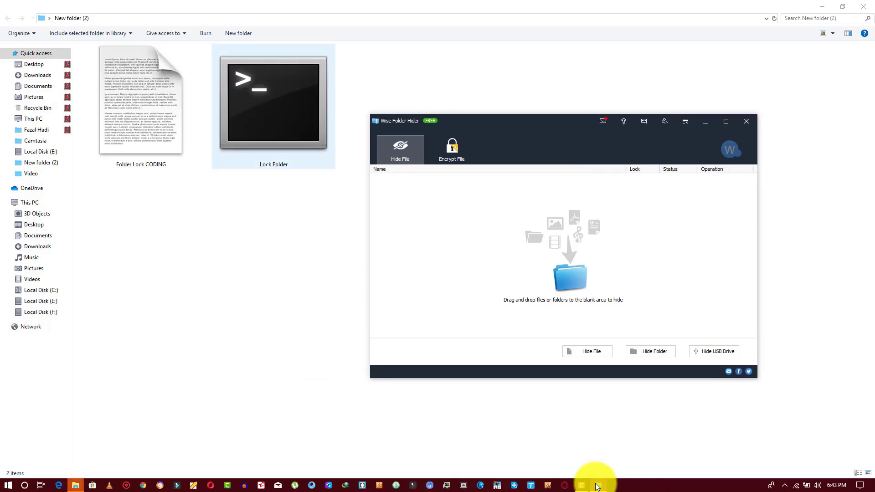
left_click_drag(273, 105, 425, 207)
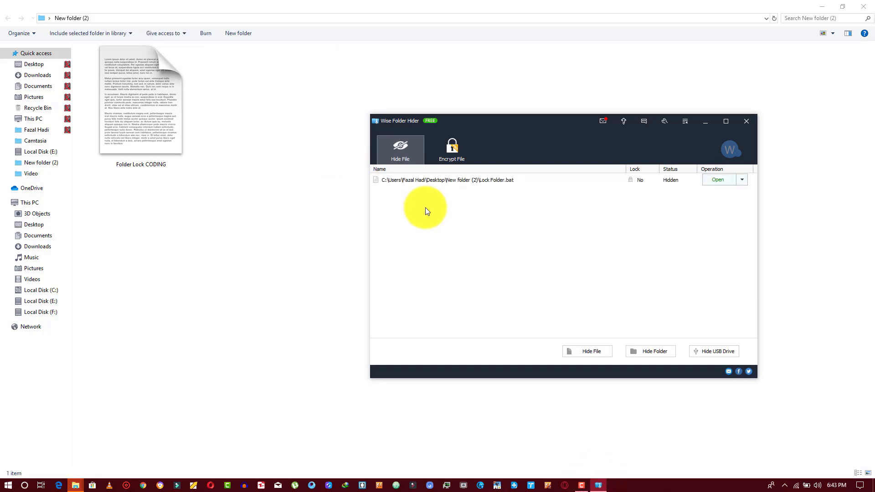
left_click(717, 180)
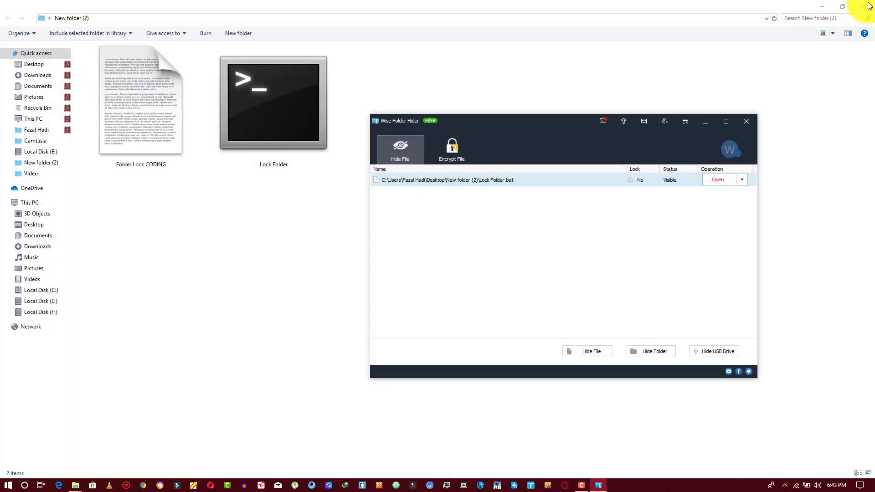
Unhide Lock Folder.bat and select the Lock Folder file in New folder (2).
key("Return")
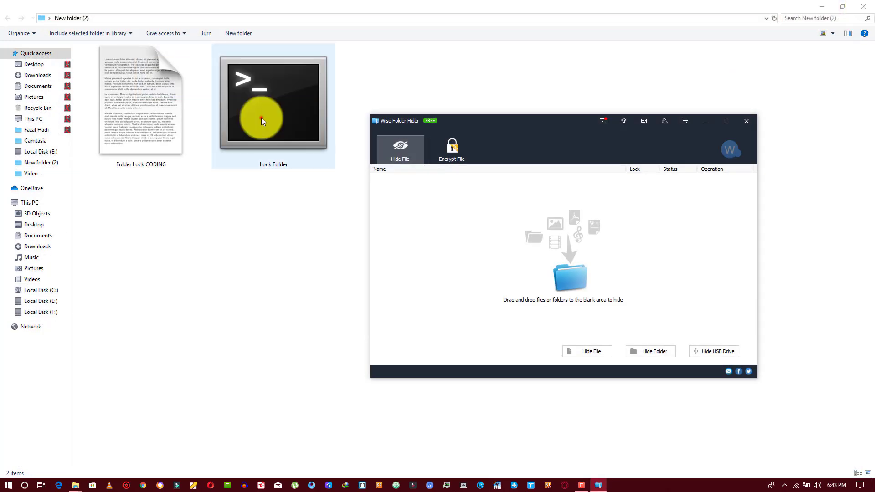
left_click(262, 117)
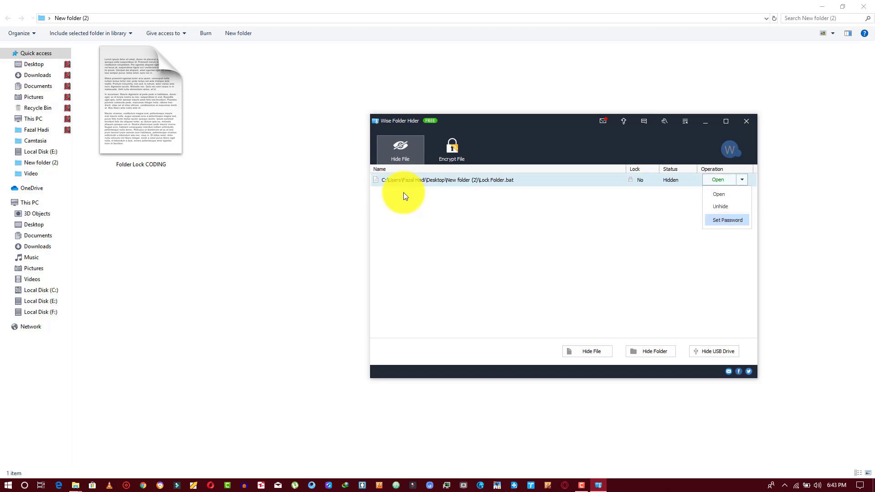
Set and confirm an item password on Lock Folder.bat, then close Wise Folder Hider.
key("Return")
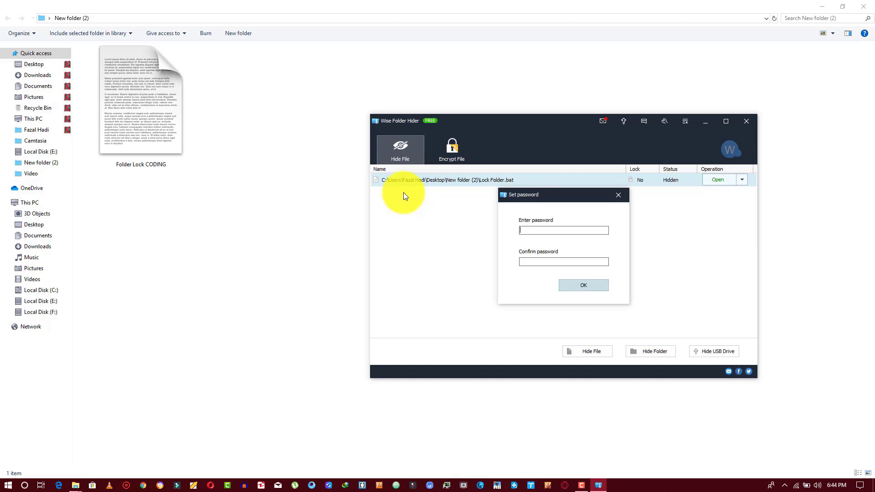
type("123456789")
key("ctrl+a")
type("123456789")
key("Return")
key("Return")
left_click(439, 64)
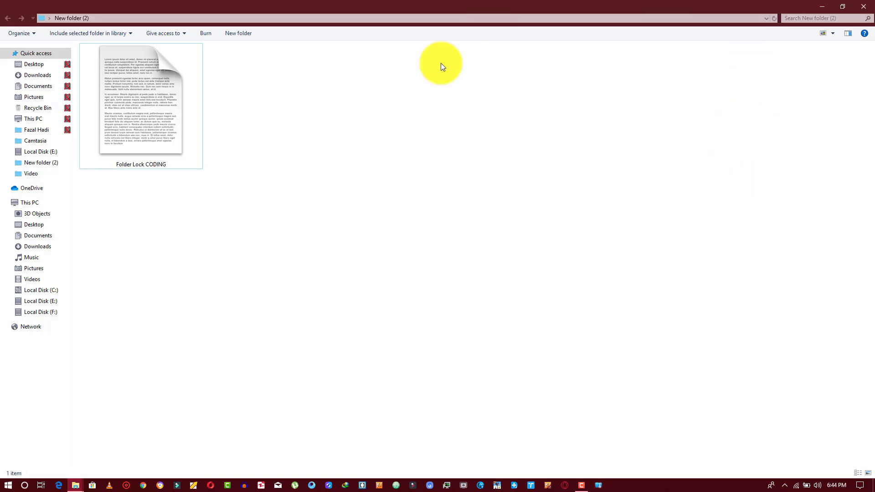
Log in to Wise Folder Hider and unhide Lock Folder.bat using its item password.
left_click(599, 484)
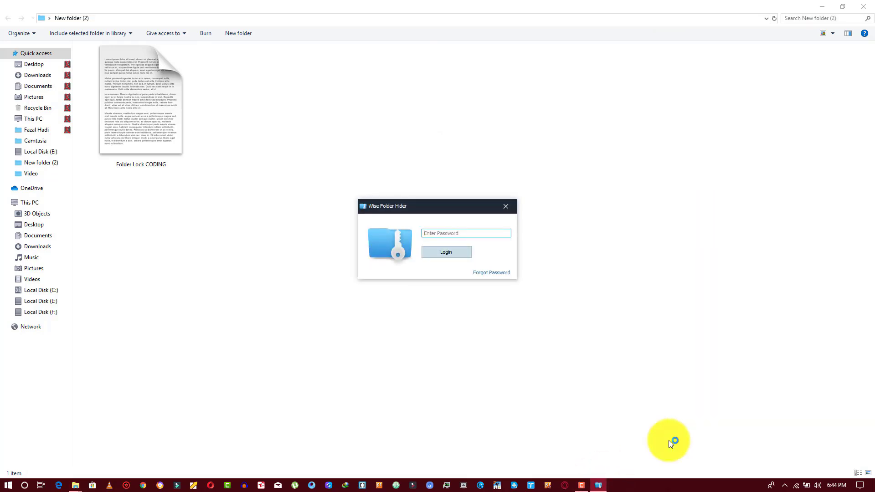
type("••••••")
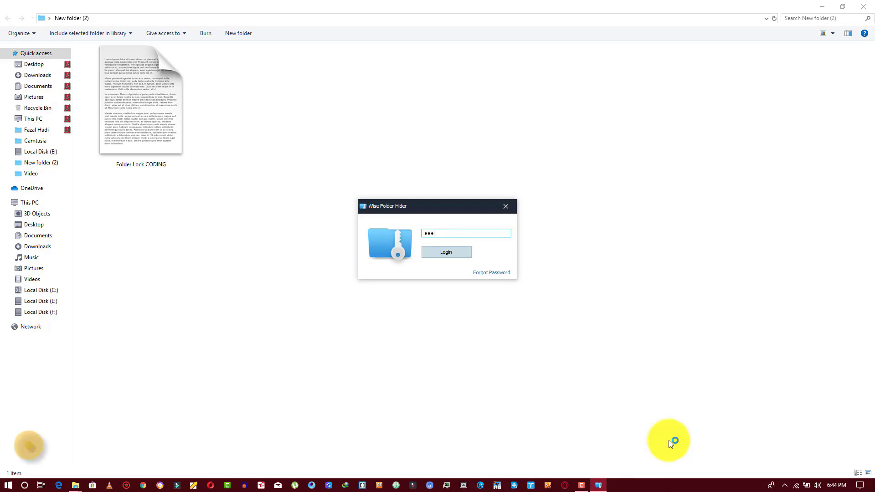
key("Return")
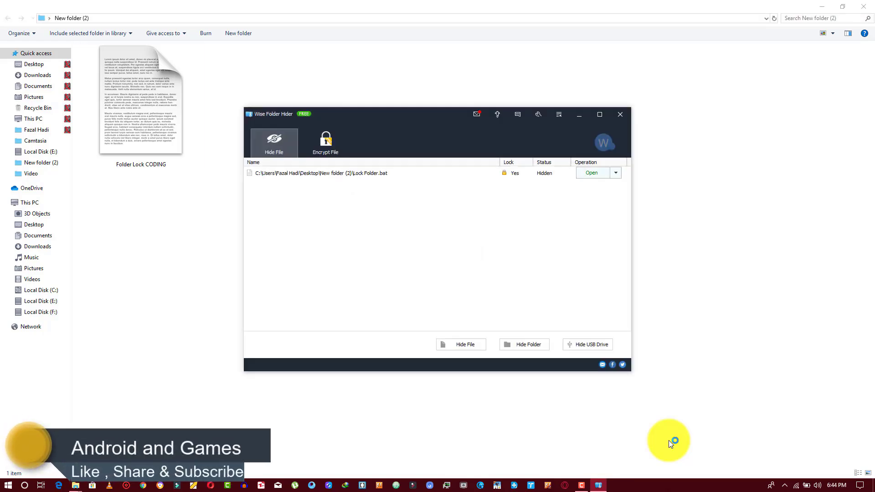
key("Return")
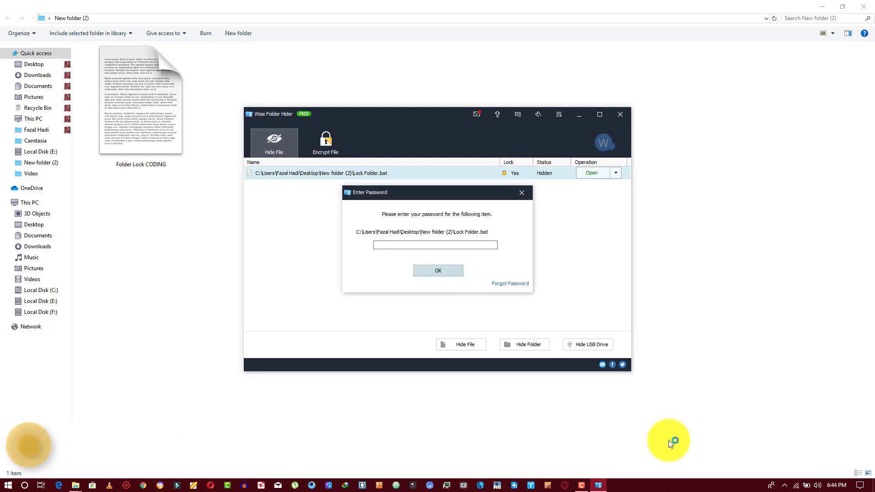
type("12345678")
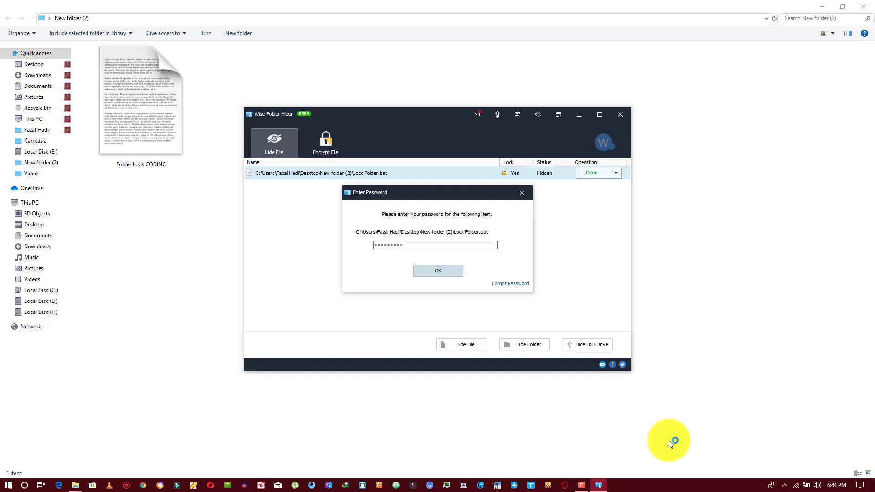
key("Return")
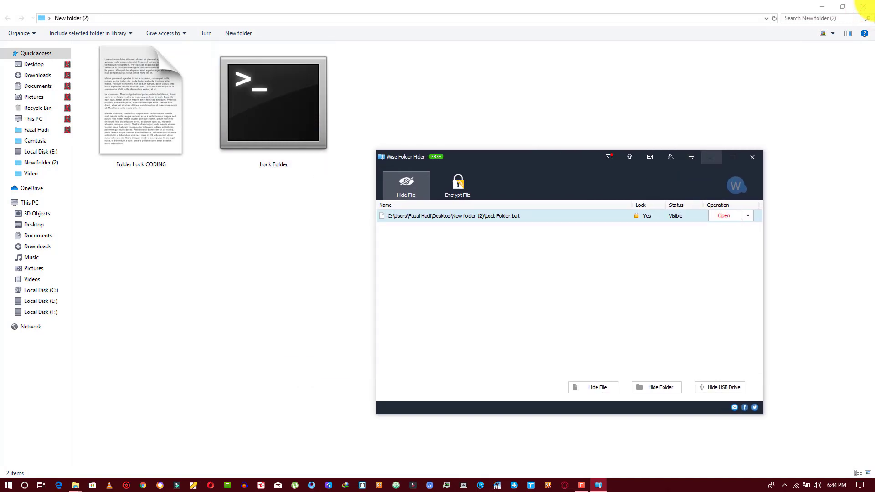
Run the Lock Folder script from New folder (2) and enter the password to unlock Private.
left_click(711, 157)
left_click(294, 151)
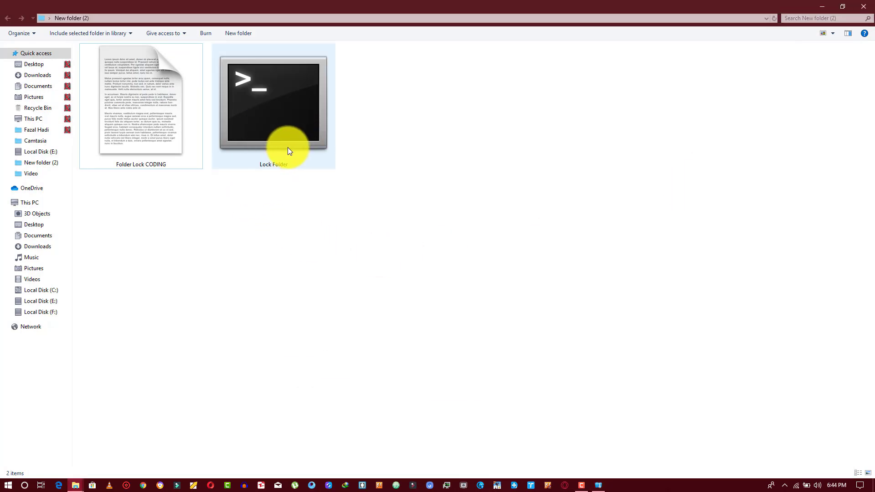
right_click(288, 146)
left_click(297, 155)
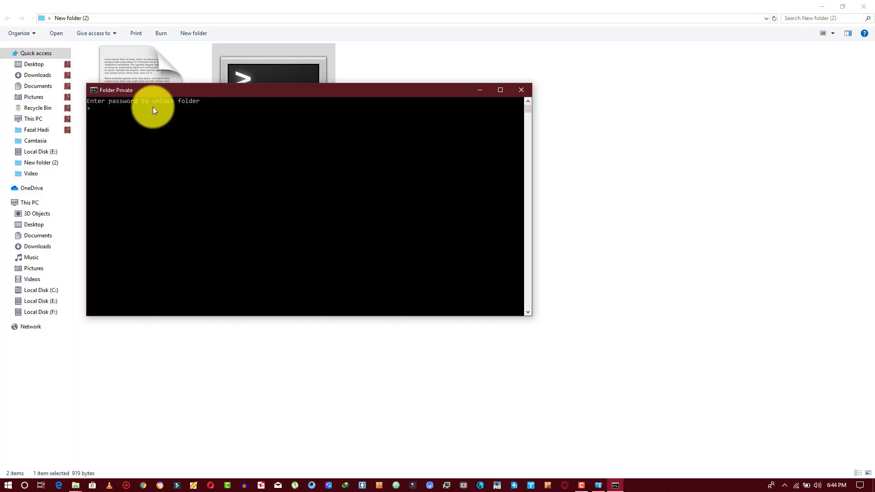
type("123456")
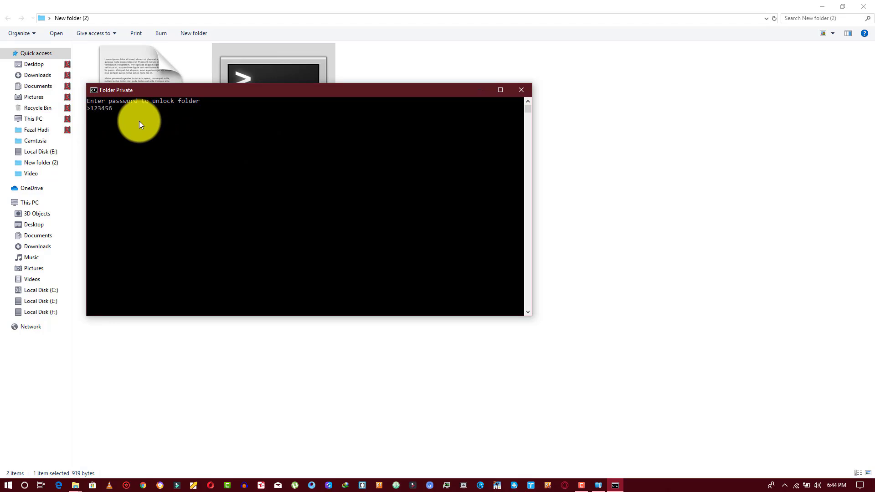
key("Return")
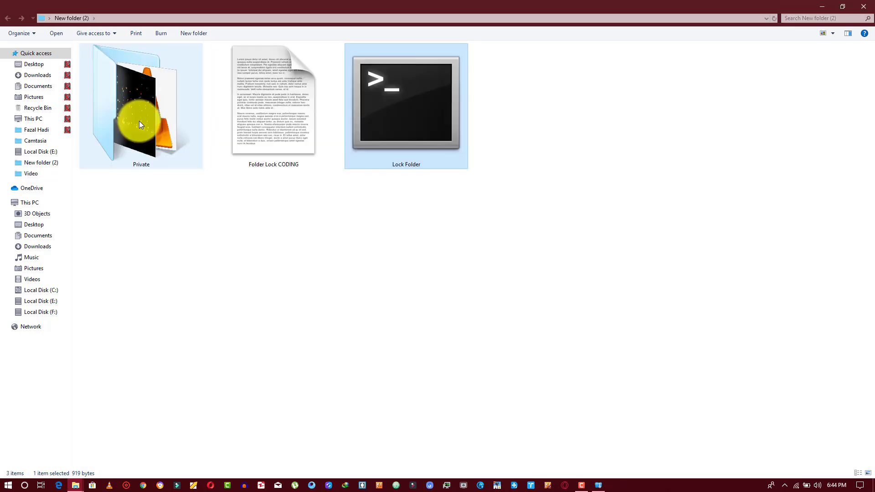
Open the Private folder to check its videos, then return to New folder (2).
left_click(160, 133)
double_click(160, 134)
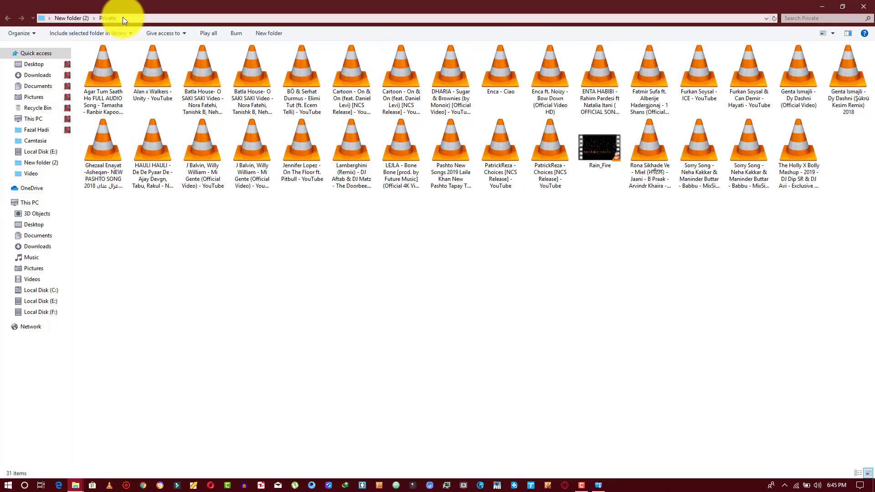
left_click(9, 18)
Run Lock Folder again and answer Y to relock Private, then restore Wise Folder Hider.
left_click(416, 138)
double_click(416, 137)
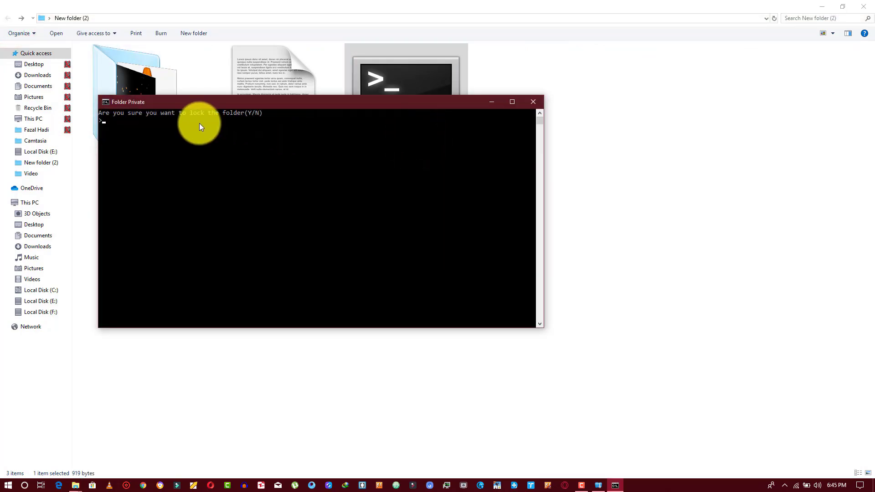
type("Y")
key("Return")
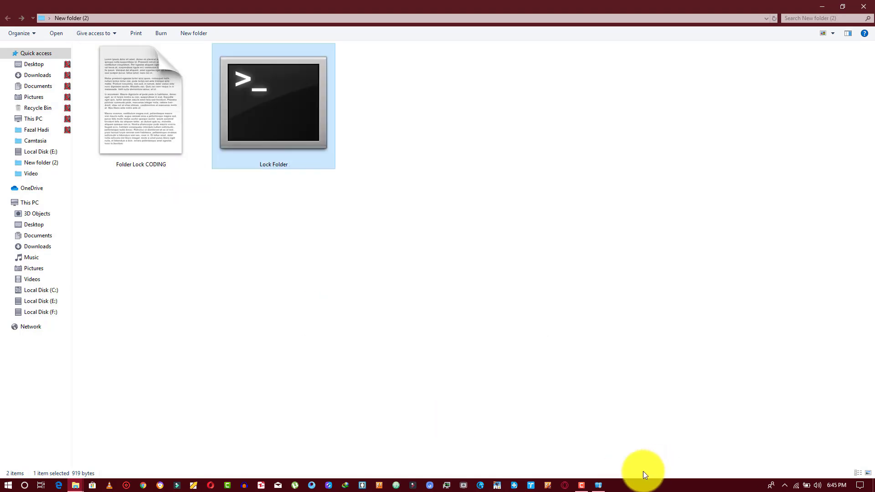
left_click(598, 486)
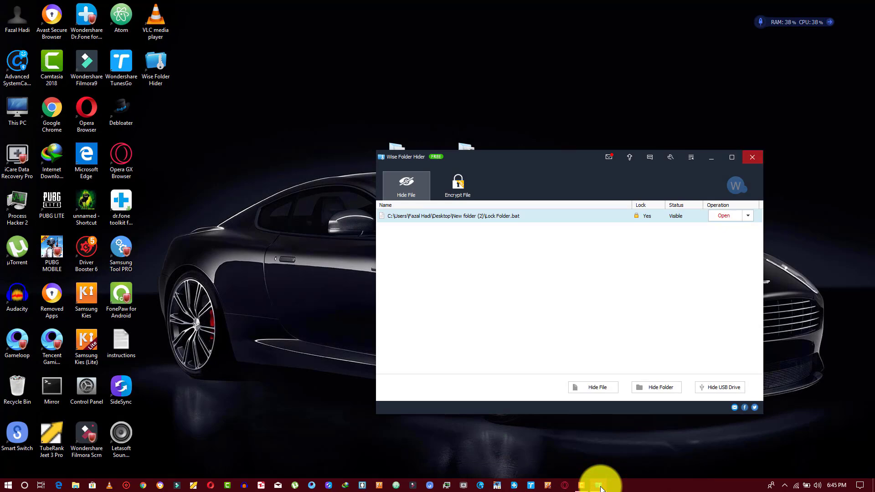
Close Wise Folder Hider, reopen New folder (2) from the desktop, and relaunch Wise Folder Hider.
left_click(599, 486)
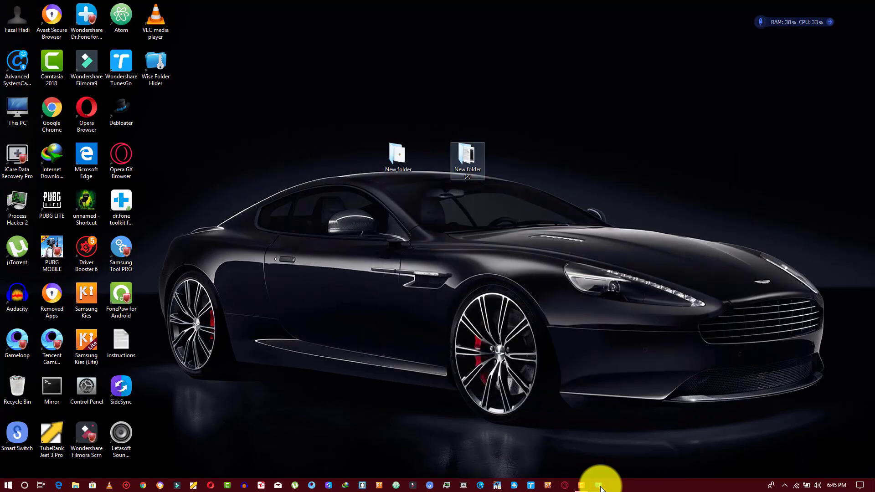
double_click(484, 157)
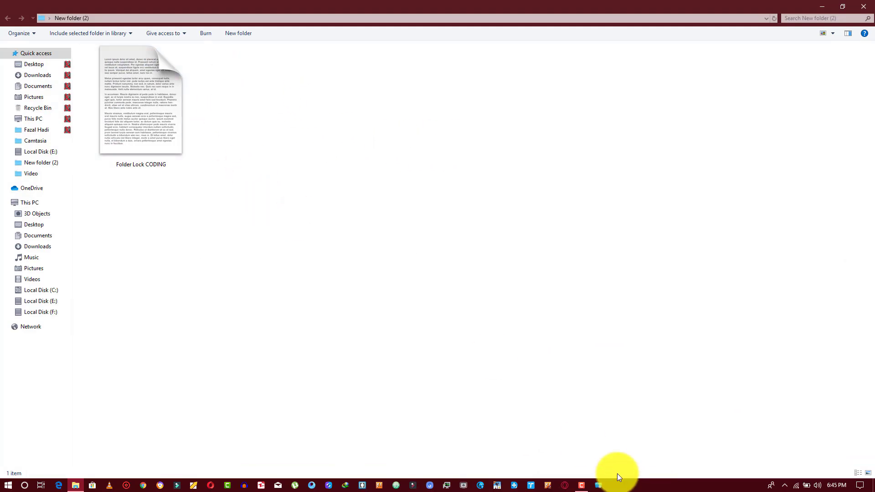
left_click(599, 486)
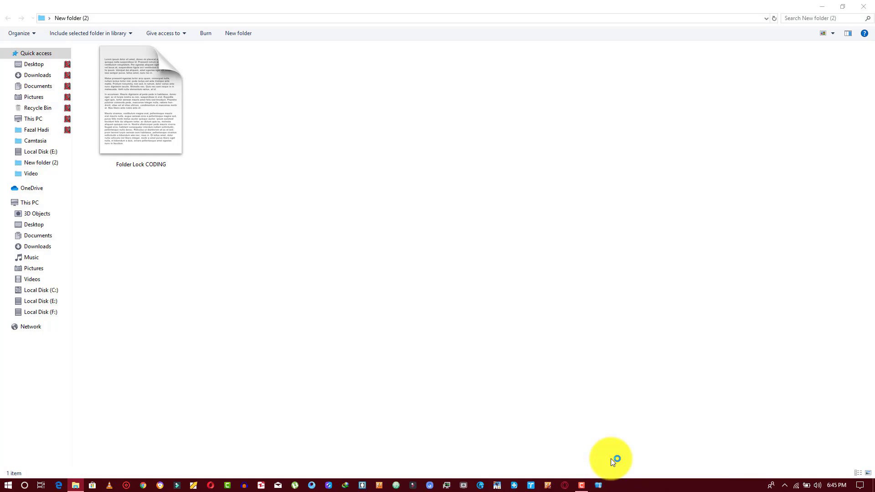
Log in to Wise Folder Hider and choose Change Password for Lock Folder.bat.
type("123456")
key("Return")
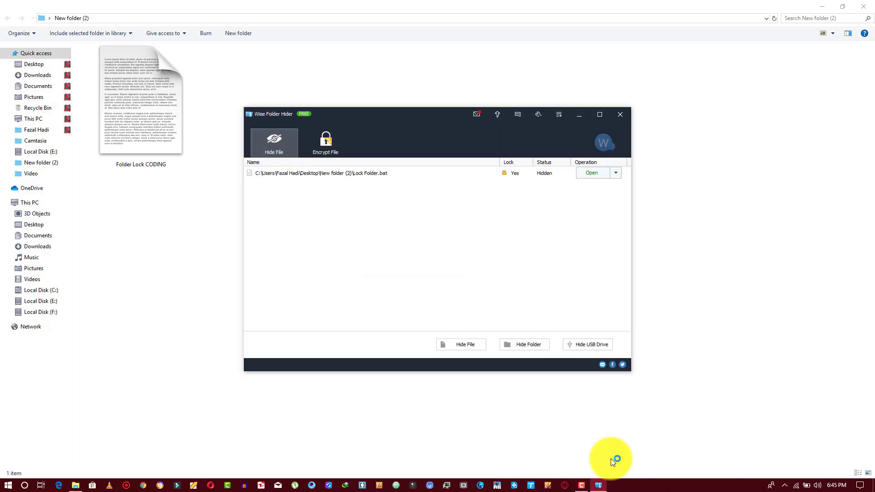
key("alt+Down")
key("Down")
key("Up")
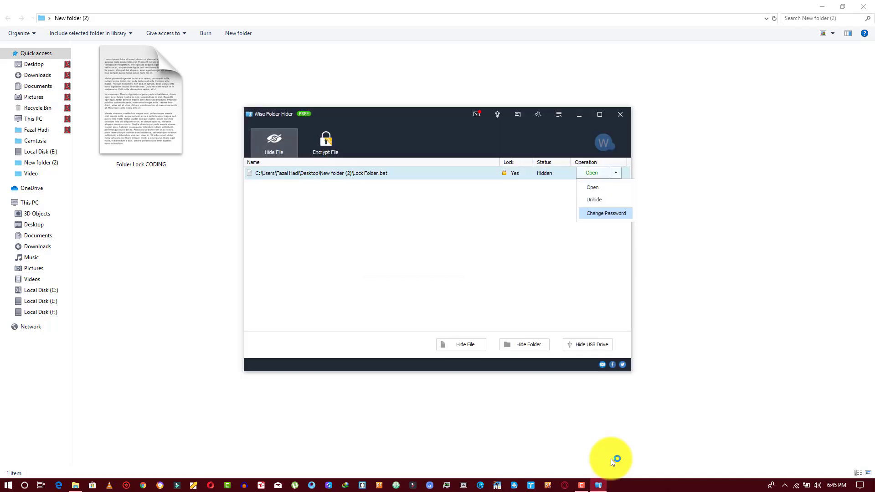
key("Return")
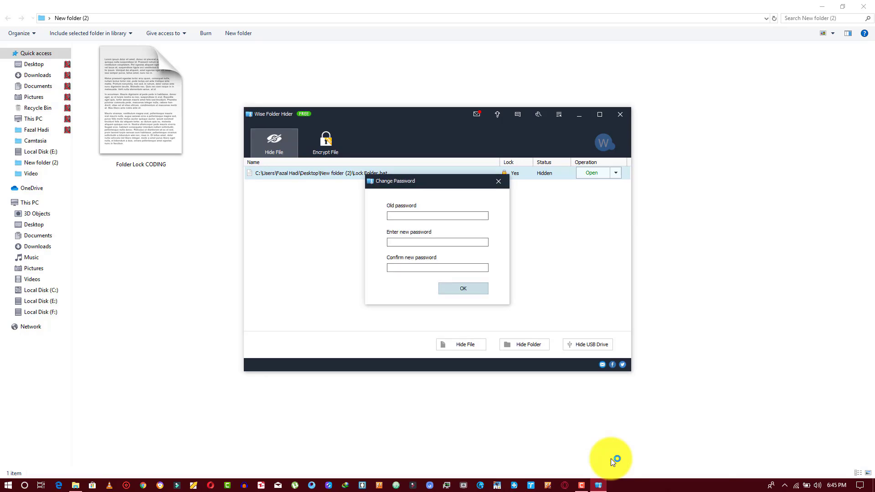
Enter the old password, then the new password and its confirmation, and save.
type("12345678901")
key("ctrl+a")
type("1234567123456789012123456789012")
key("Return")
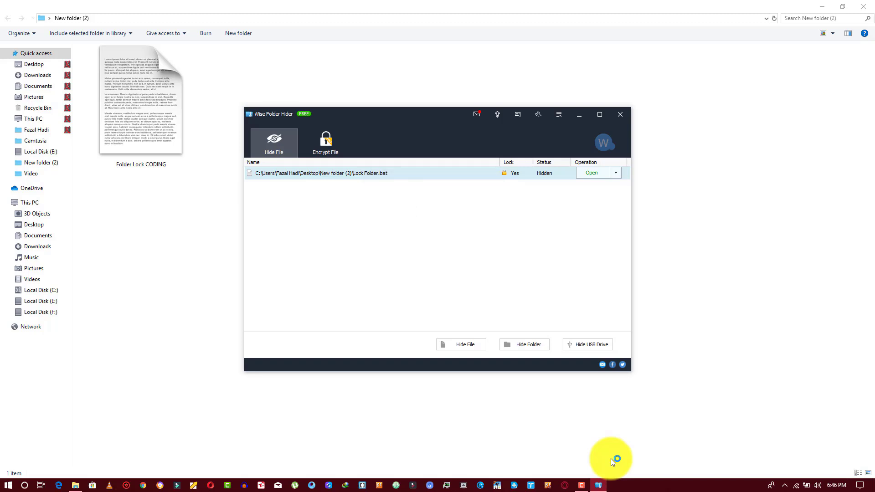
Unhide Lock Folder.bat using the Operation list.
key("alt+Down")
key("Down")
key("Down")
key("Return")
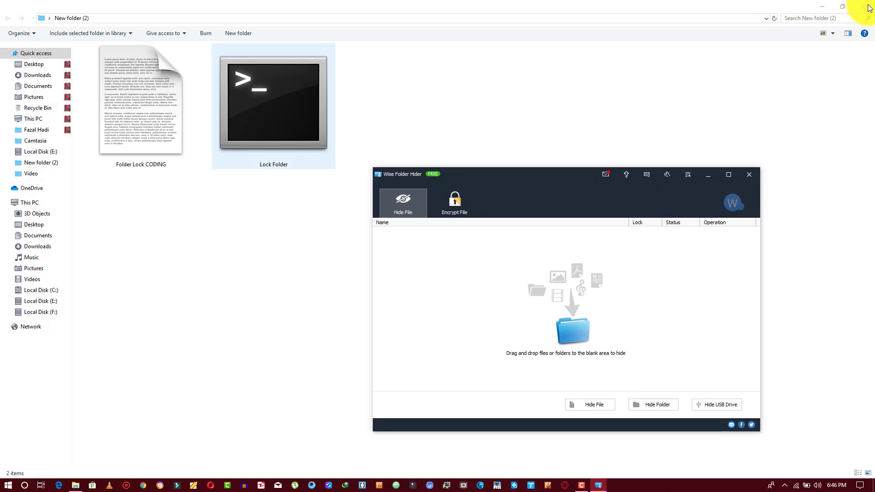
Hide Lock Folder again by dragging it into Wise Folder Hider, then close both windows.
left_click_drag(291, 120, 374, 175)
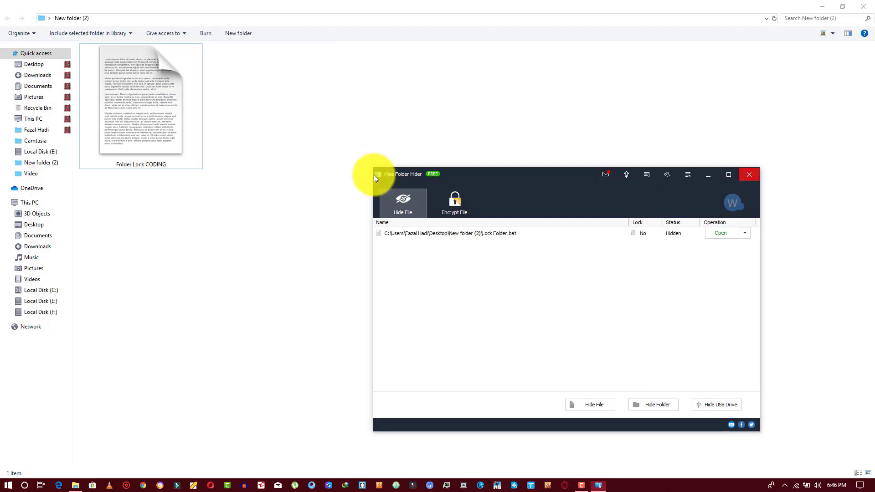
left_click(748, 174)
left_click(863, 6)
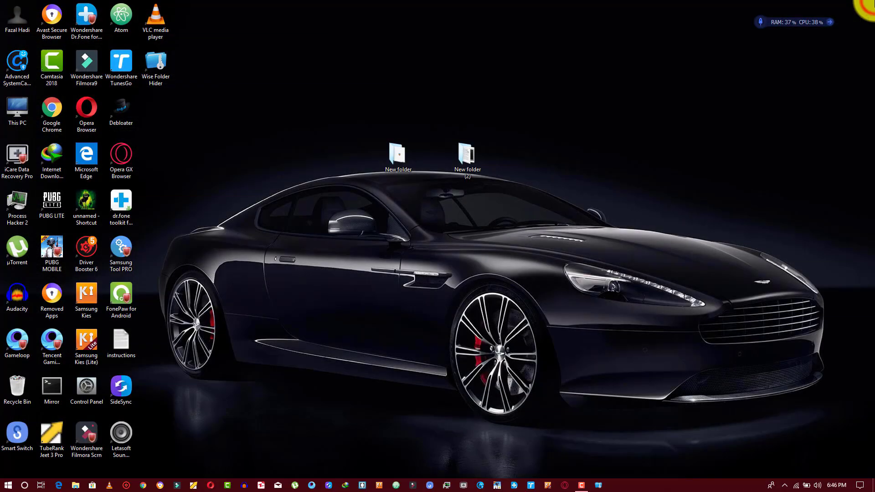